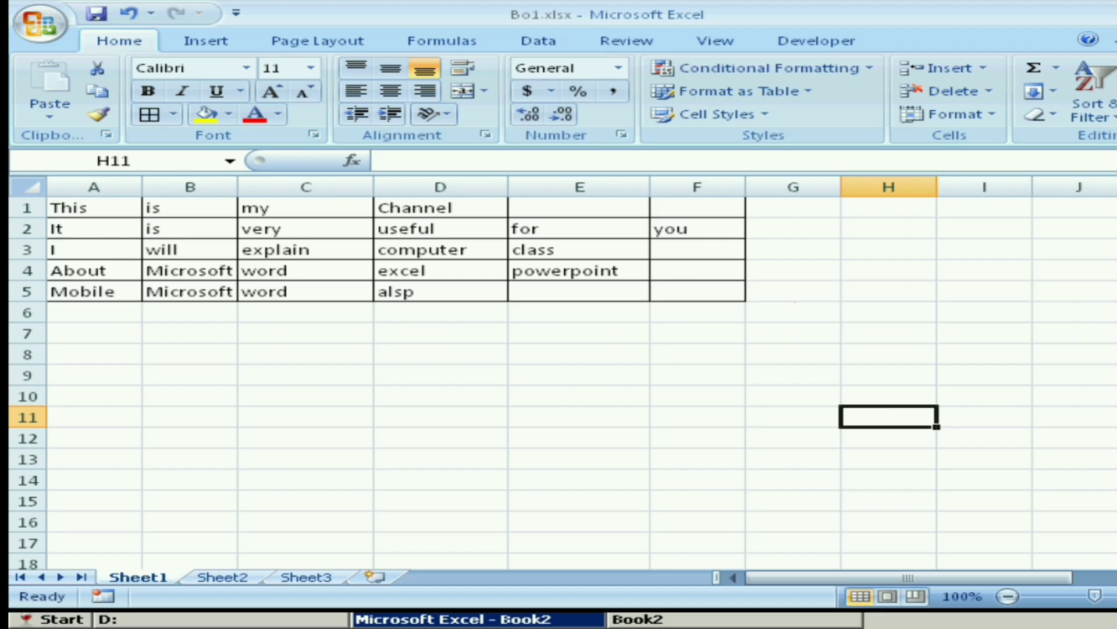
left_click(793, 312)
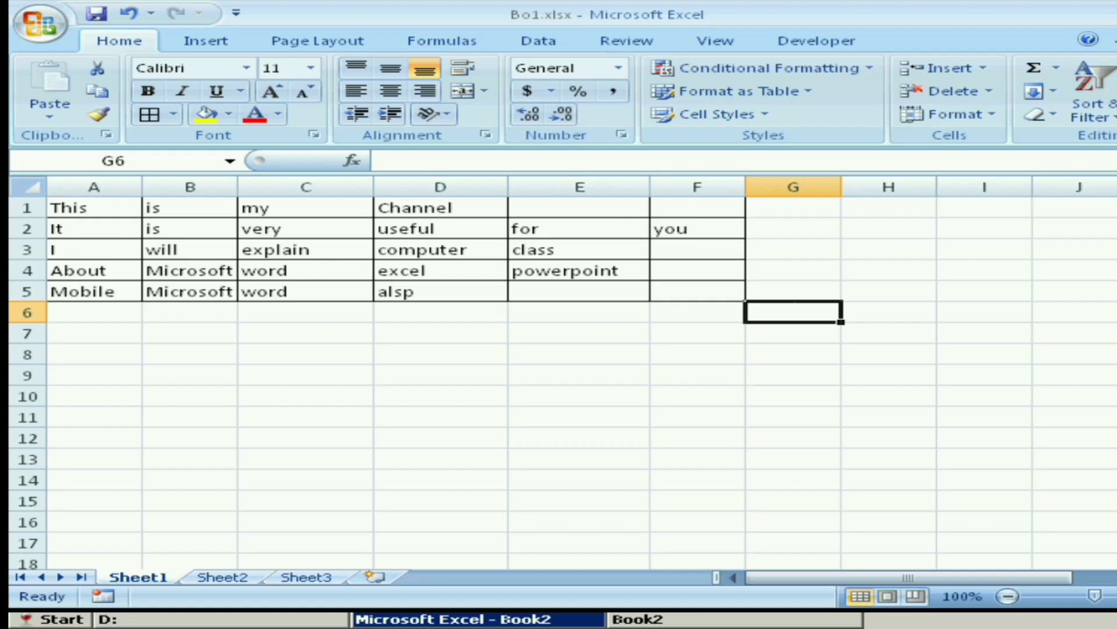
left_click(889, 417)
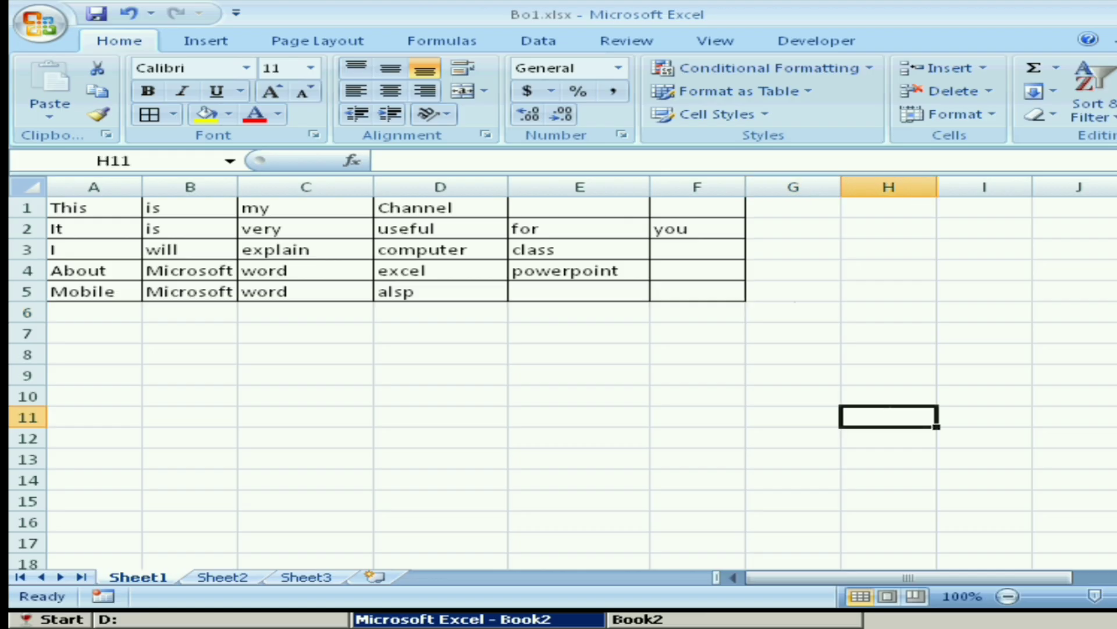
left_click(793, 312)
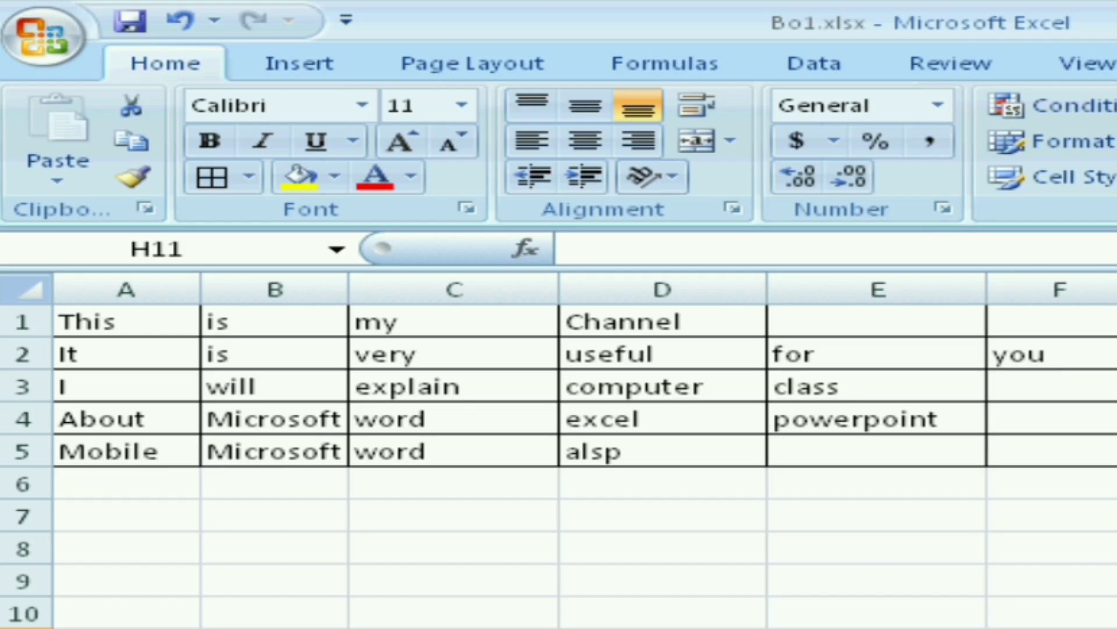
Try merging and centering cells A1 through F1, accepting the loss of the other values, and undo the merge
left_click(93, 208)
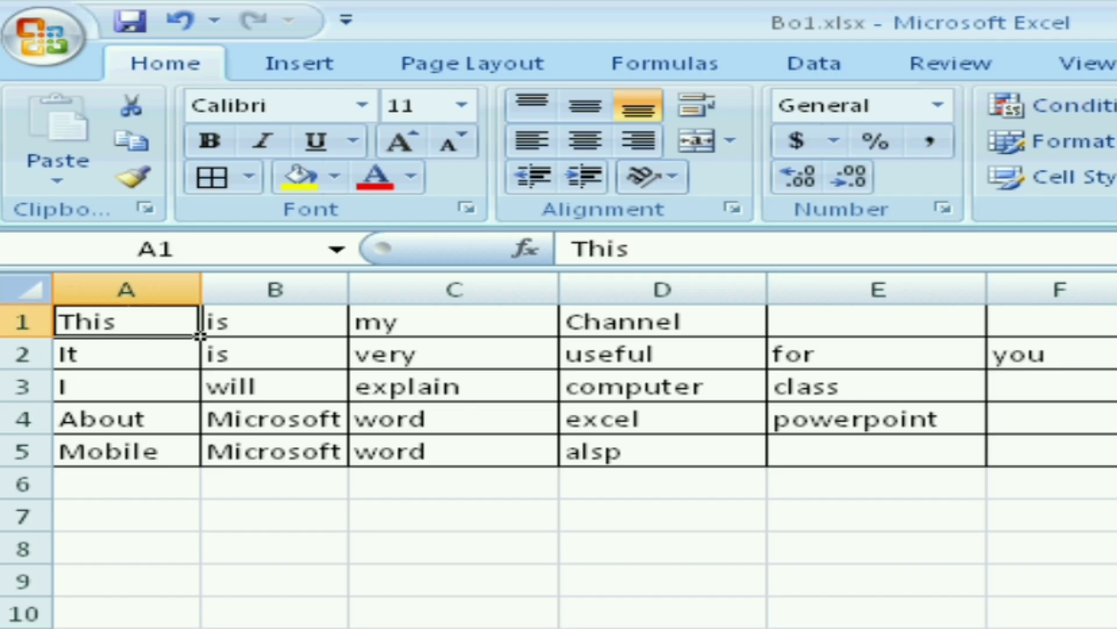
left_click_drag(199, 335, 1047, 323)
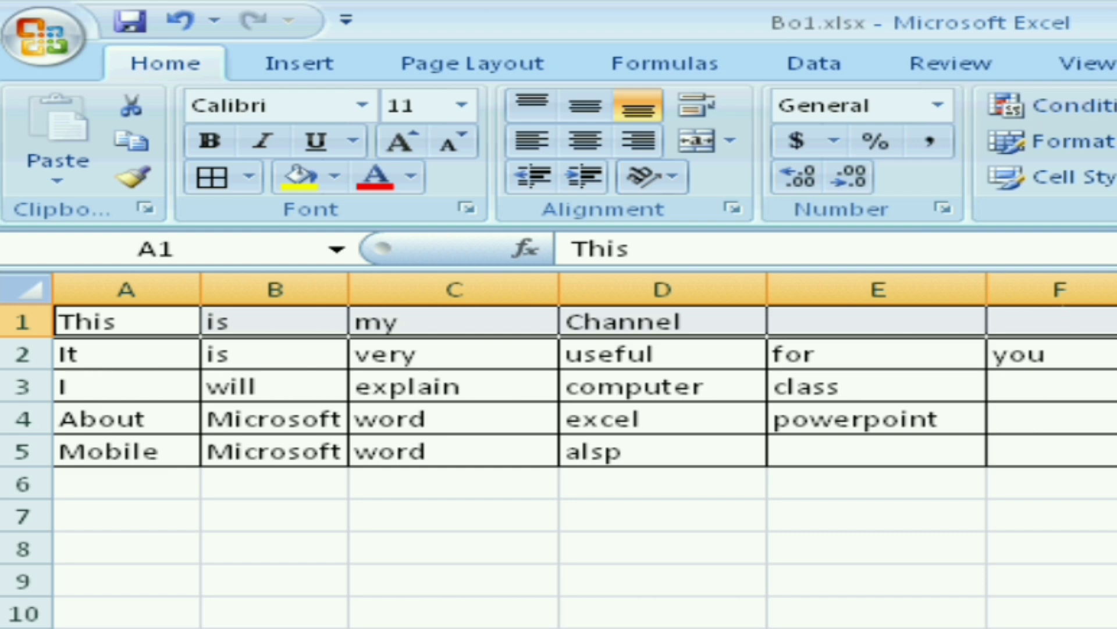
left_click(696, 141)
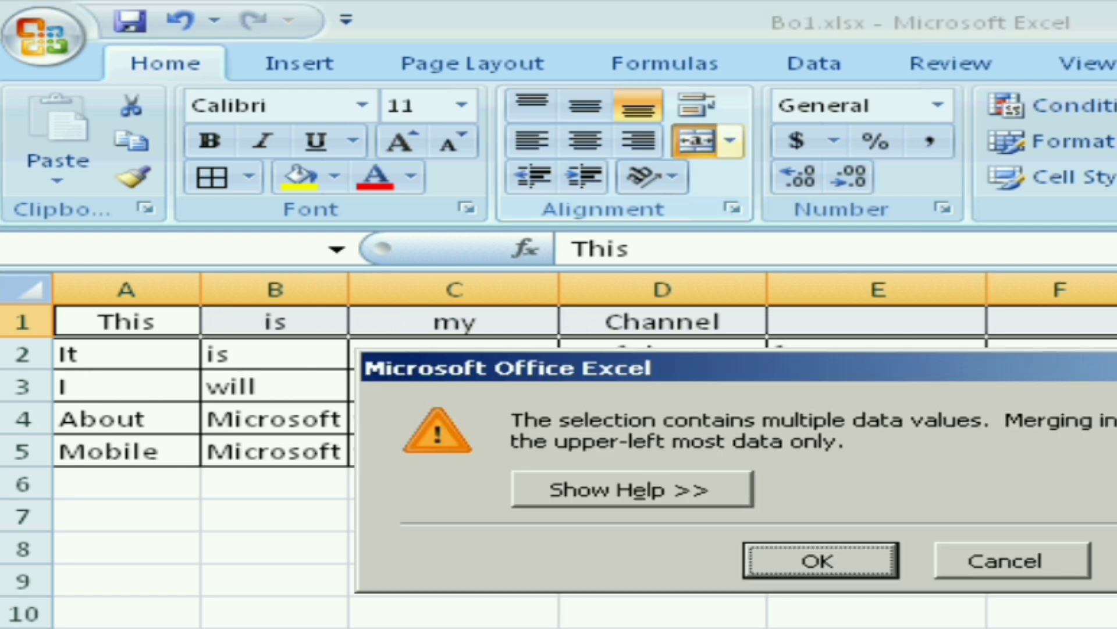
left_click(816, 559)
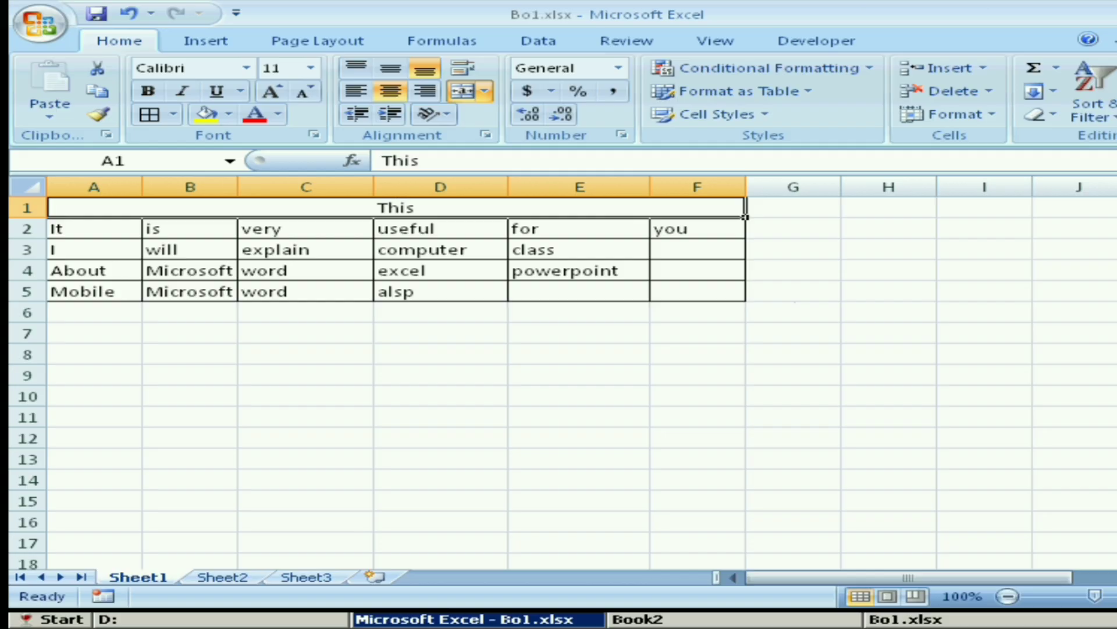
left_click(129, 13)
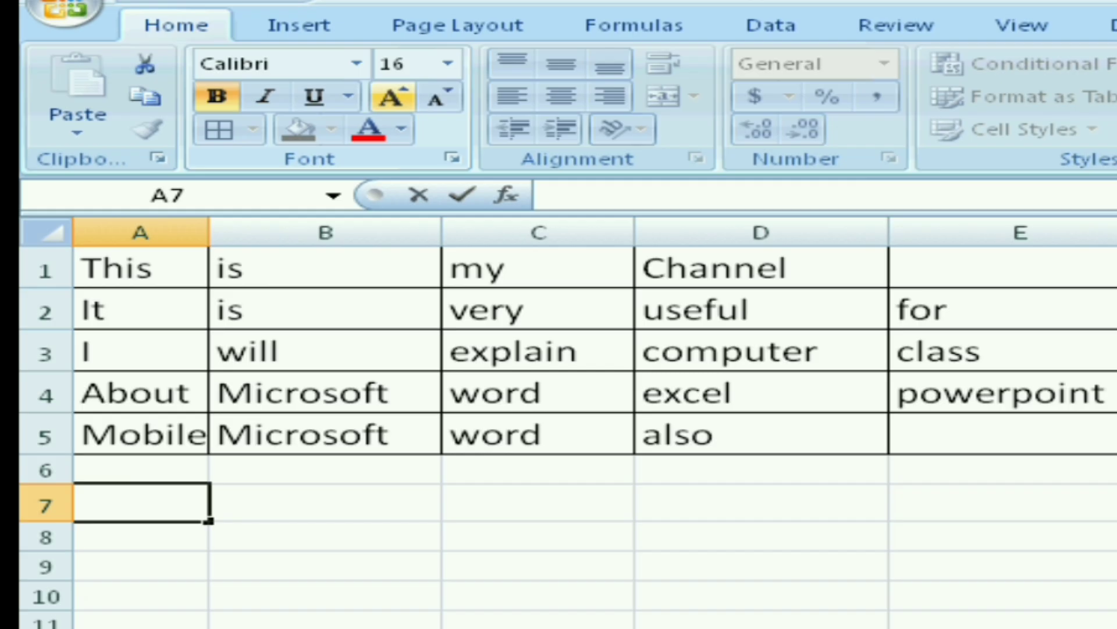
Enter the formula =a1&" "&b1&" "&c1&" "&d1 in cell A7 to join the first row's words with spaces
type("=")
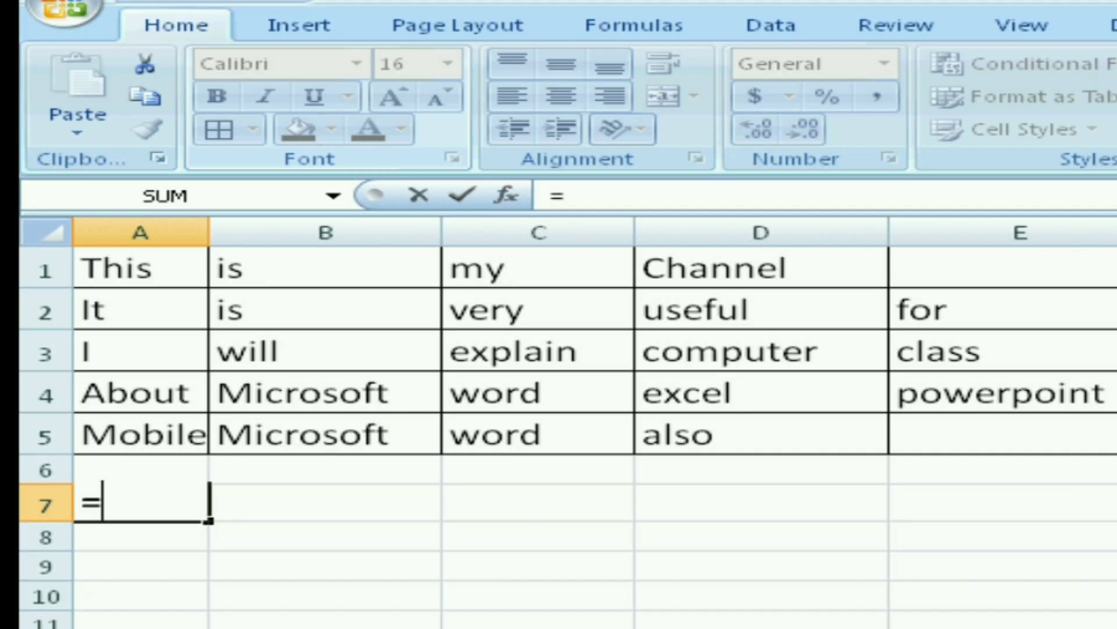
type("a1")
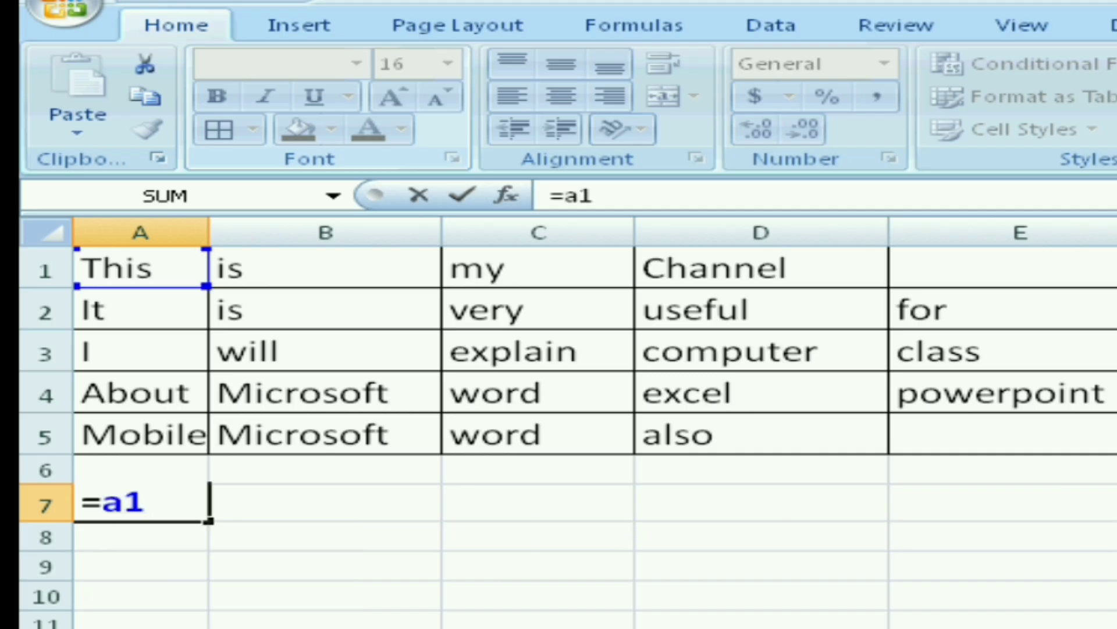
type("&")
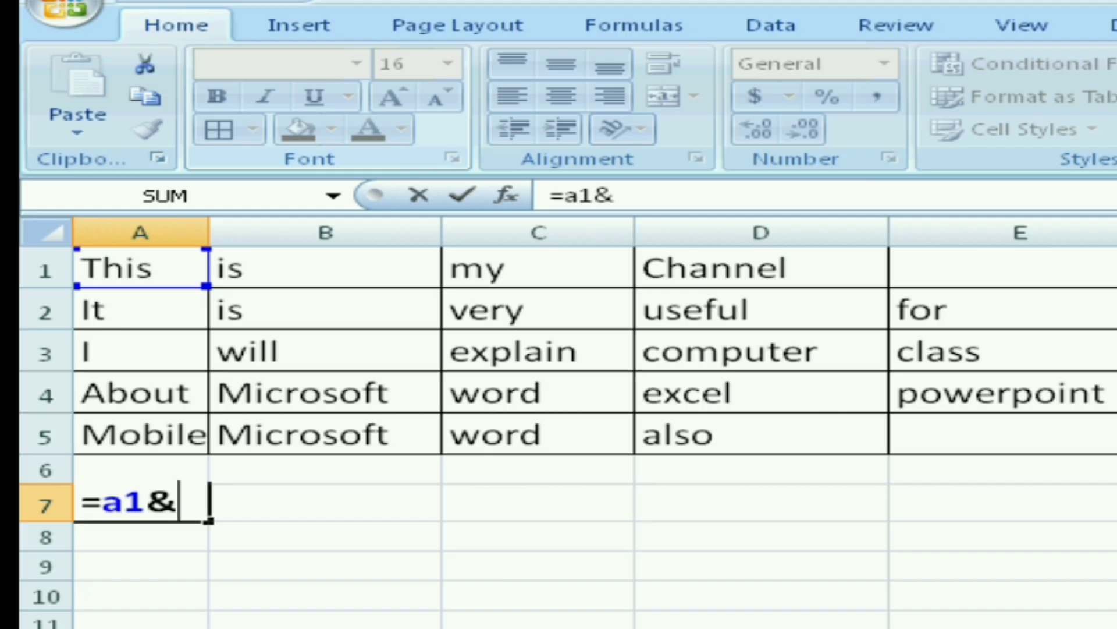
type("\" \"")
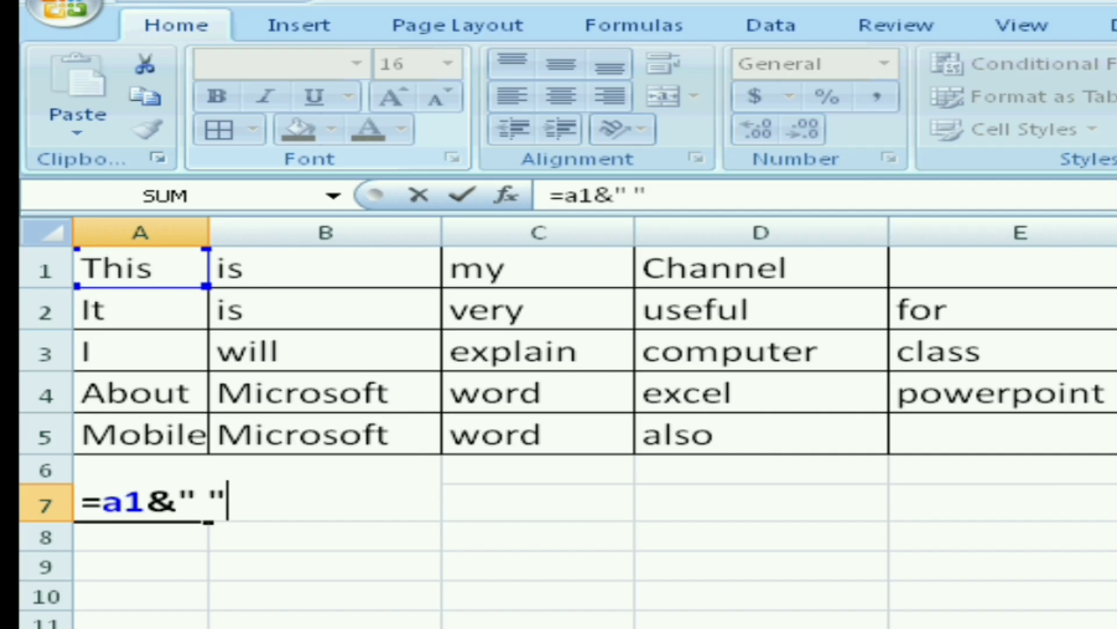
type("&")
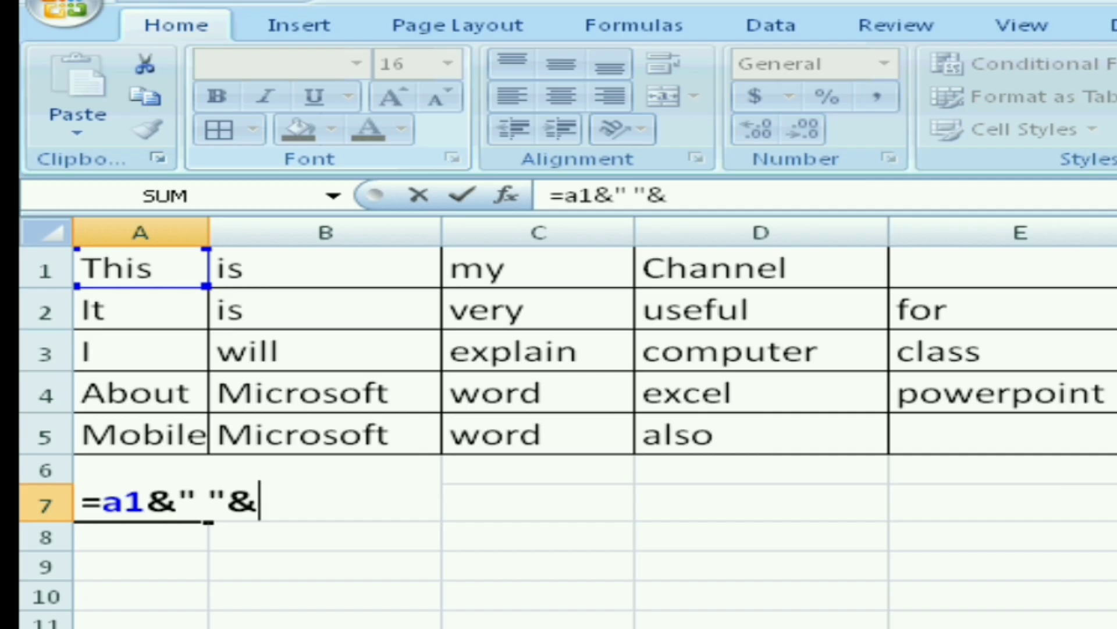
type("b1")
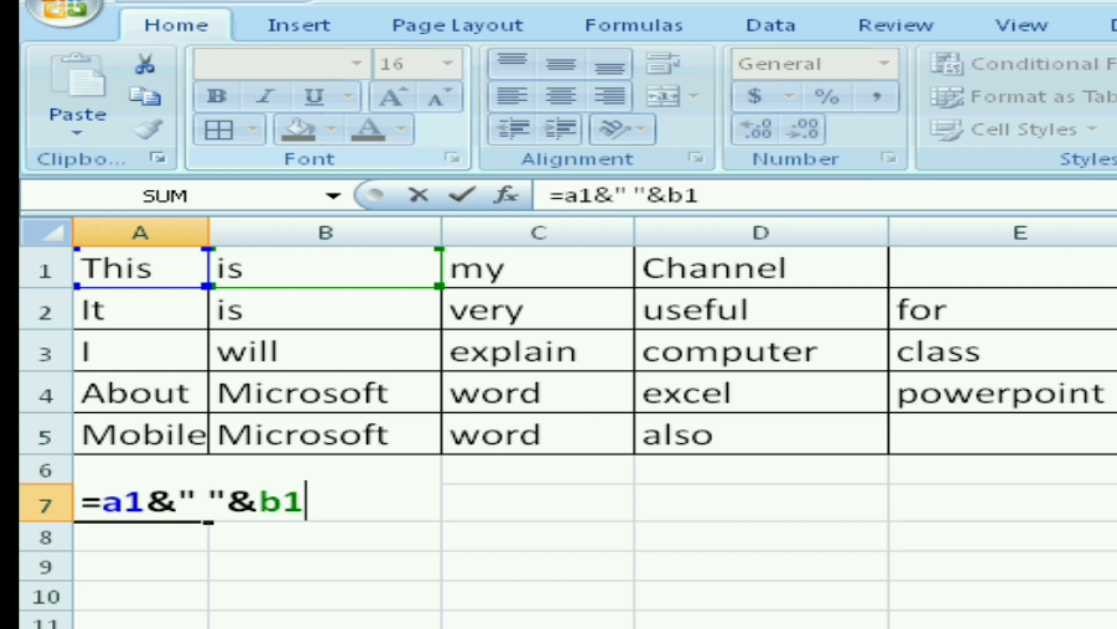
type("&\"")
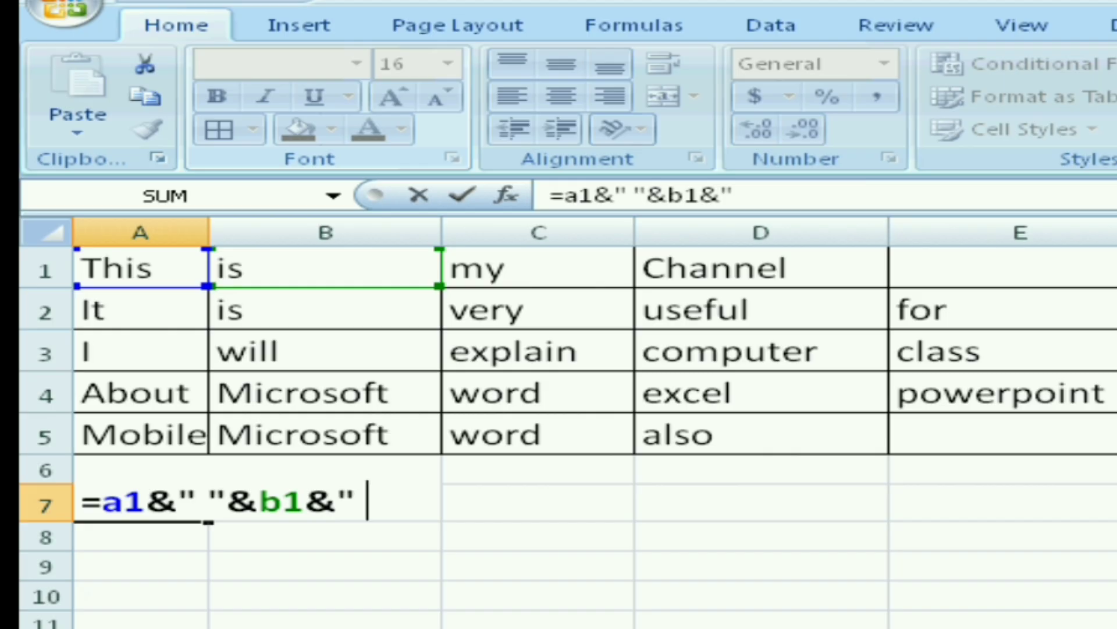
type(" \"&")
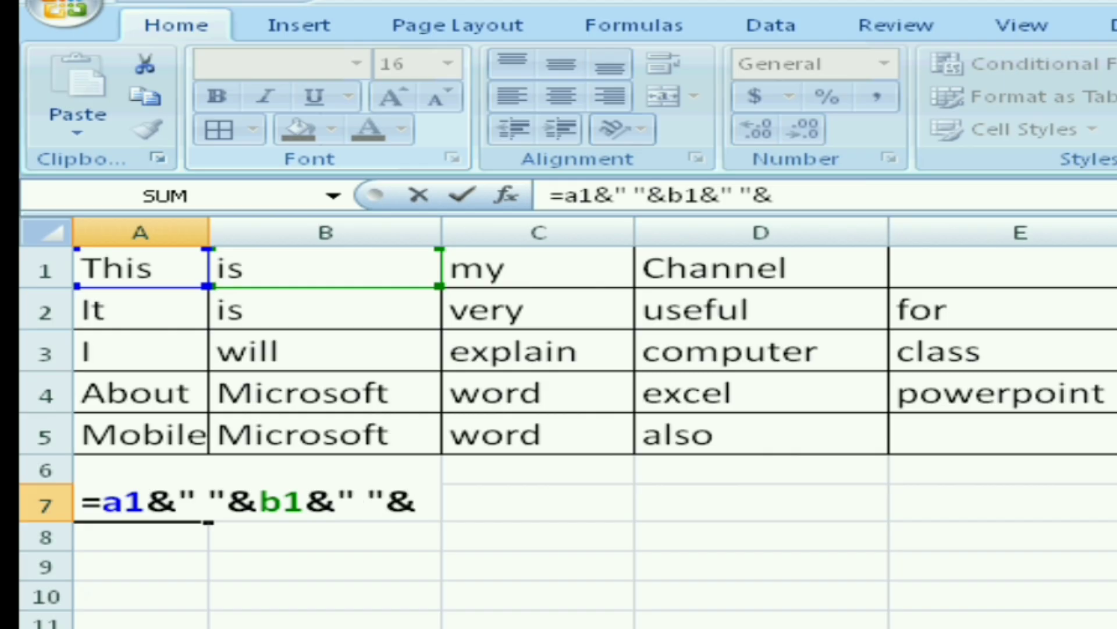
type("c1")
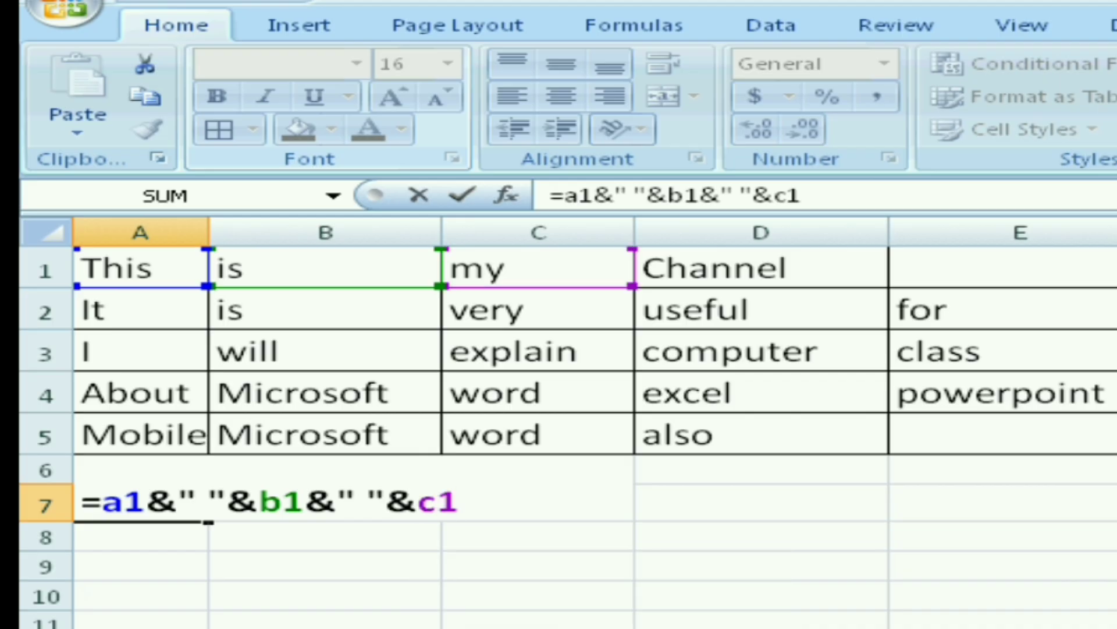
type("&\" ")
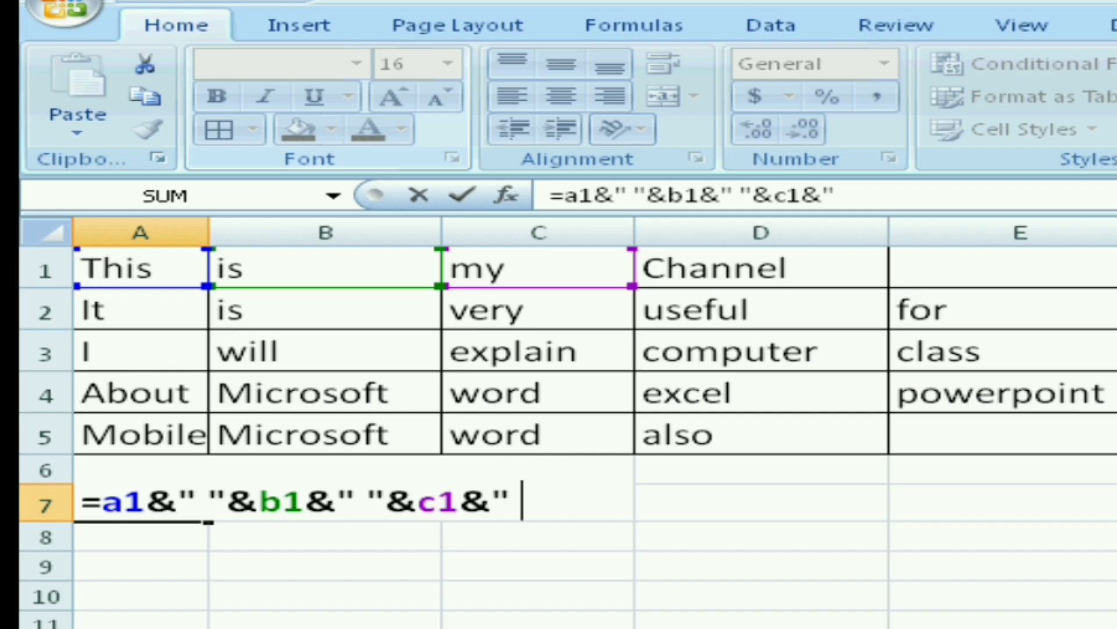
type("\"&")
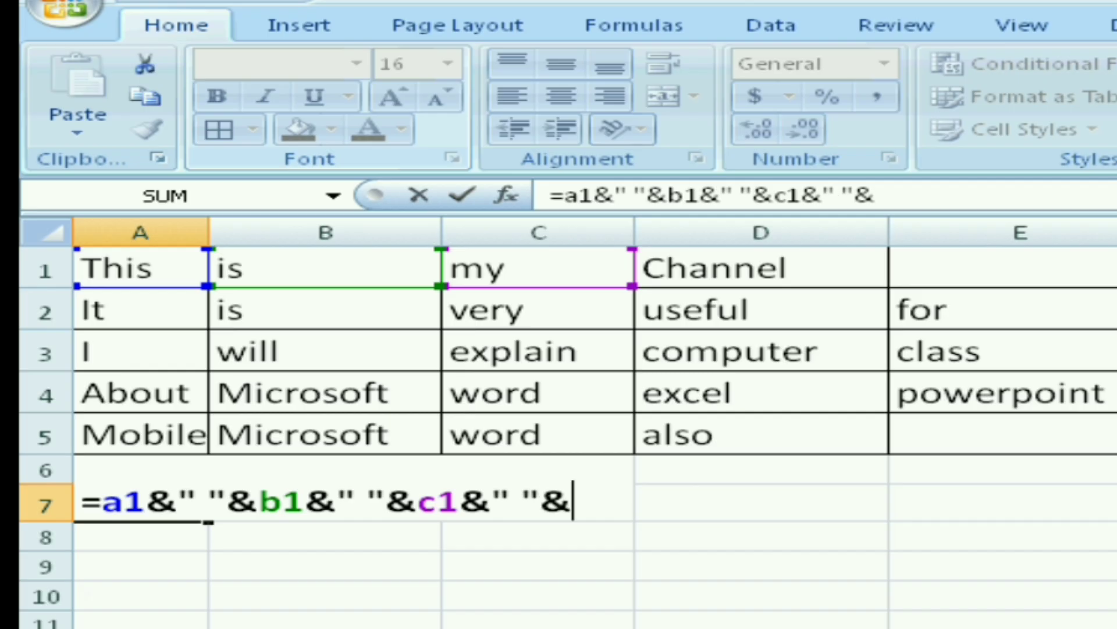
type("d1")
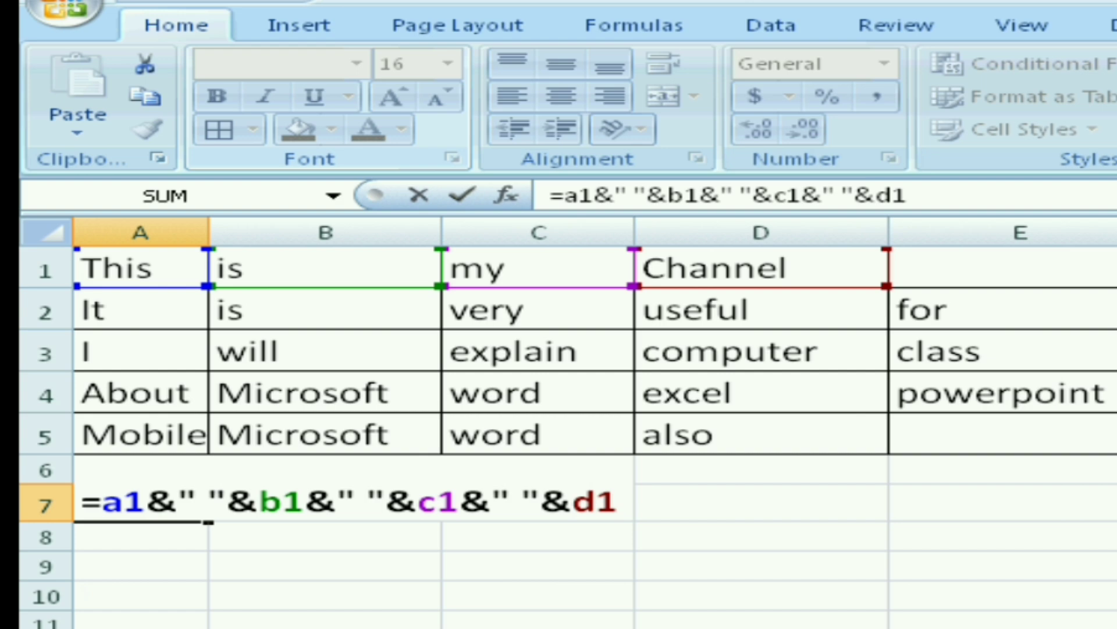
left_click(1116, 434)
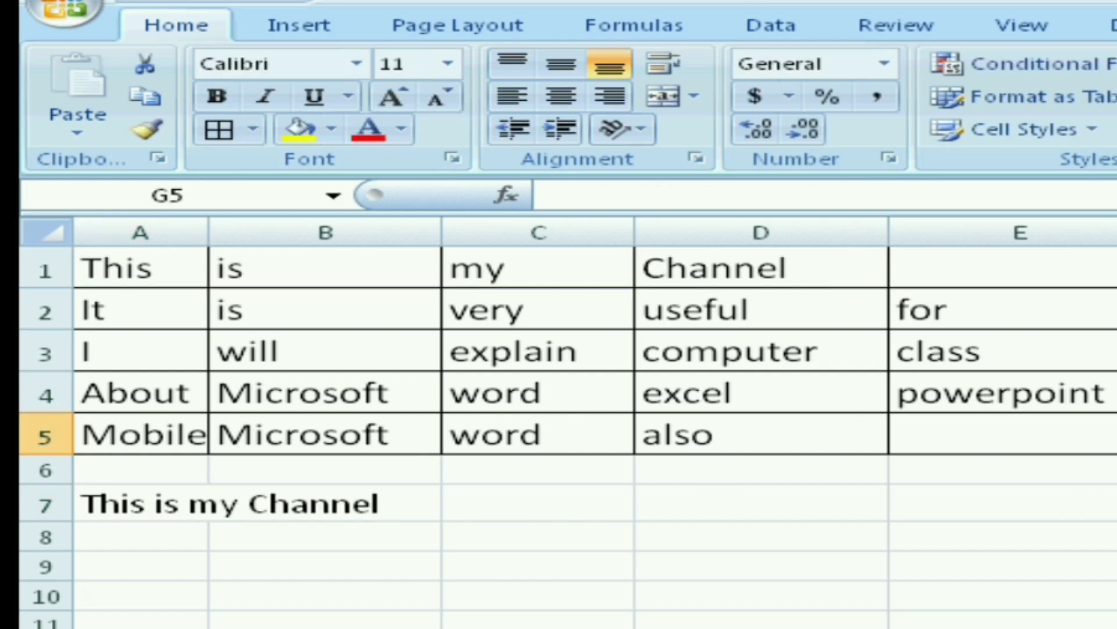
Fill the joining formula in A7 down through cell A11
left_click(324, 503)
left_click(761, 537)
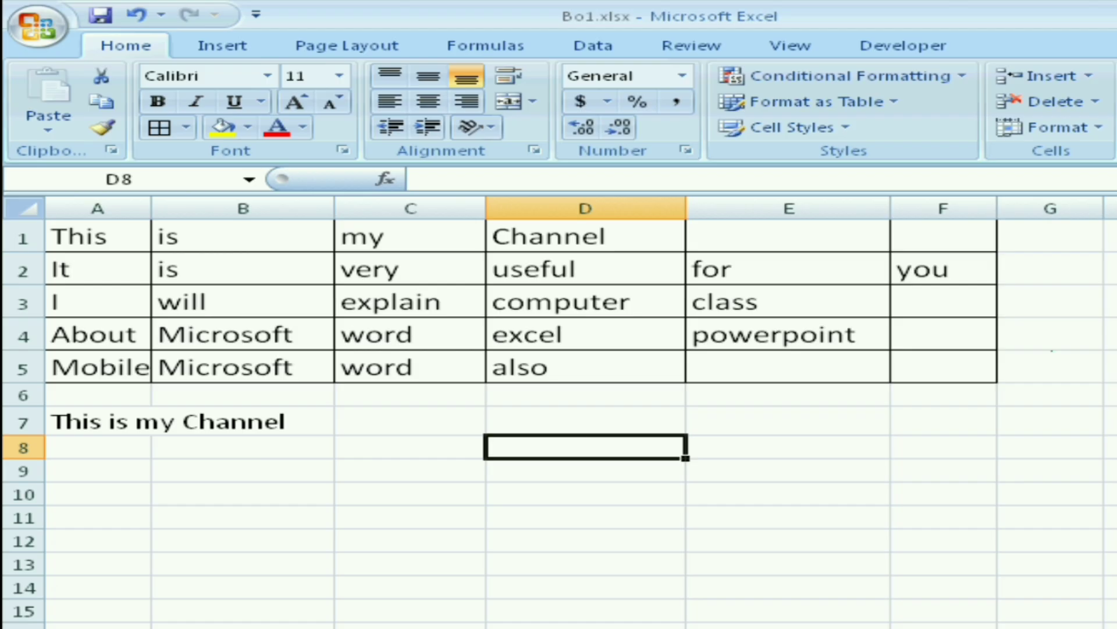
left_click(141, 504)
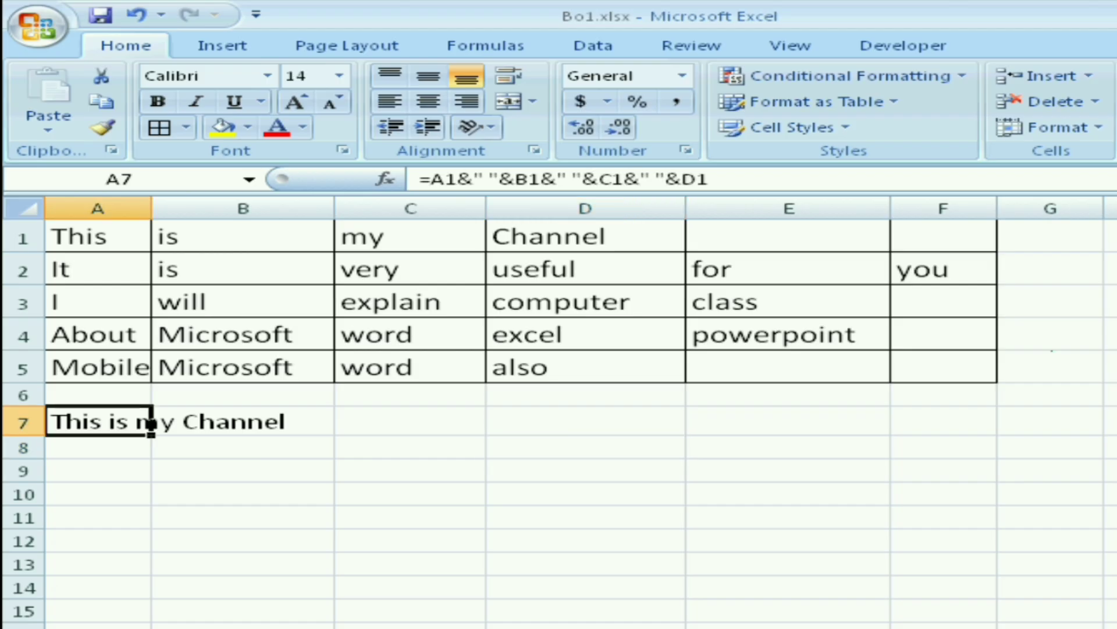
left_click_drag(151, 433, 151, 550)
left_click(585, 537)
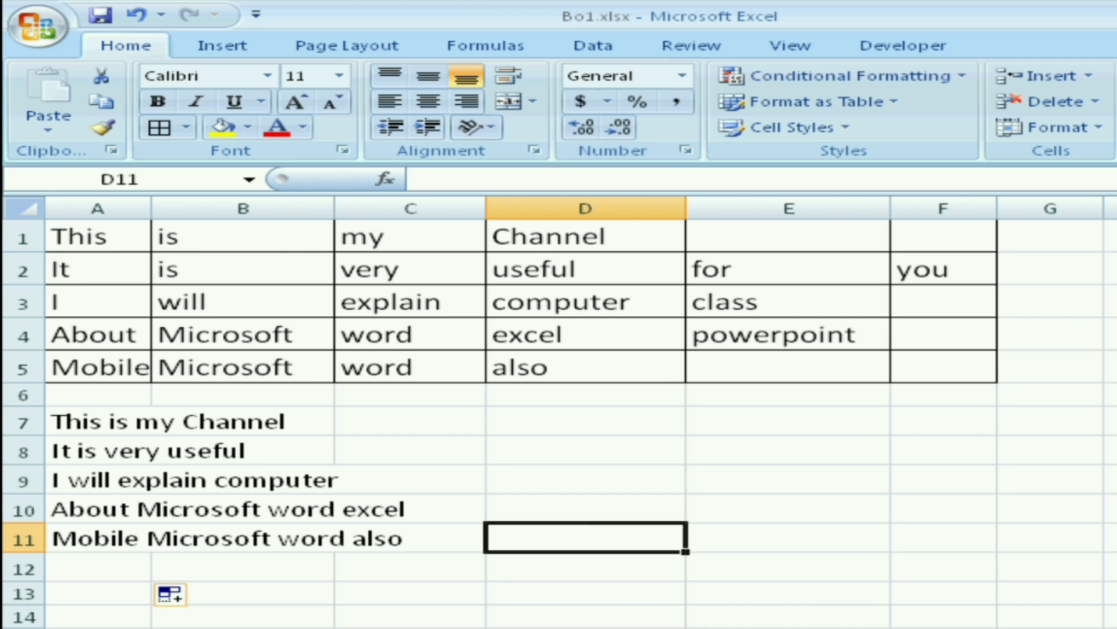
Extend the formula in cell A7 with &" "&e1&" "&f1 so that it also joins columns E and F
left_click(243, 421)
double_click(102, 420)
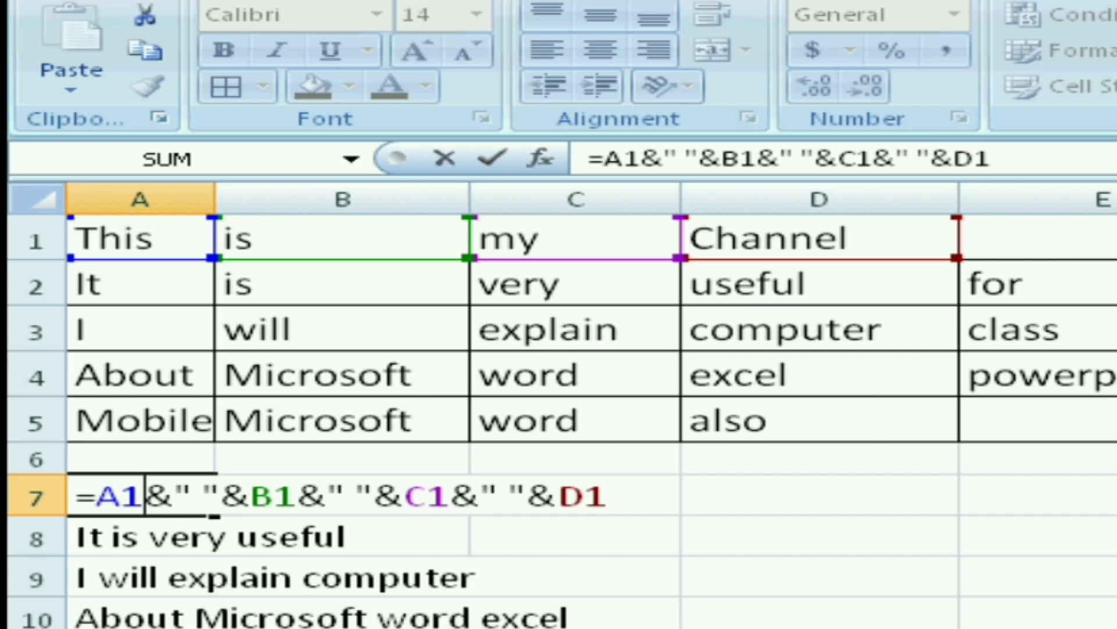
left_click(609, 495)
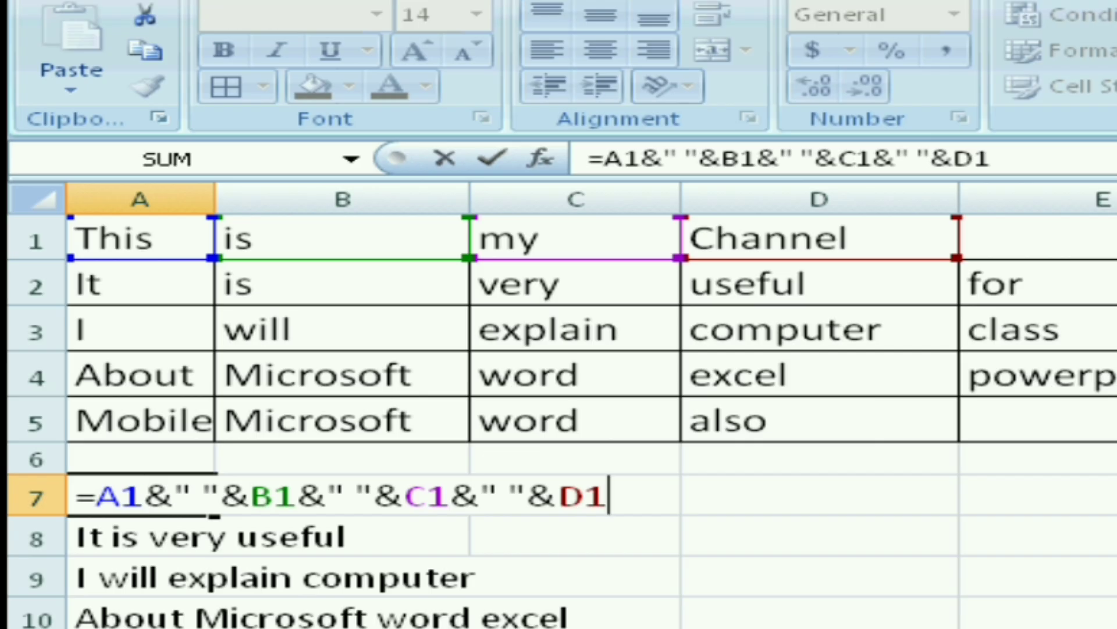
type("&")
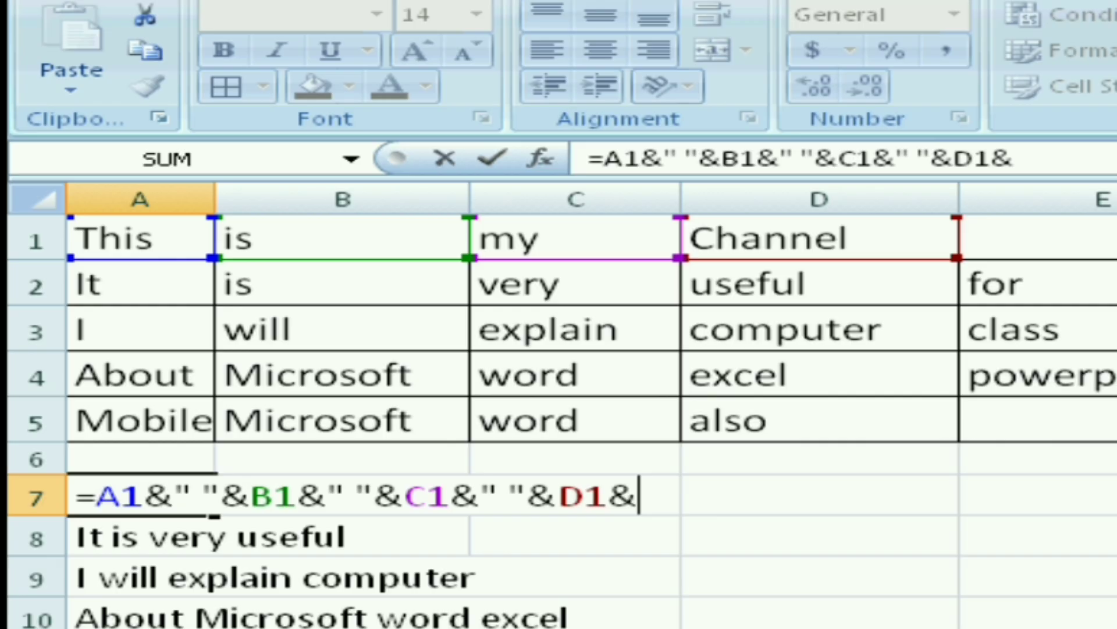
type("\" \"")
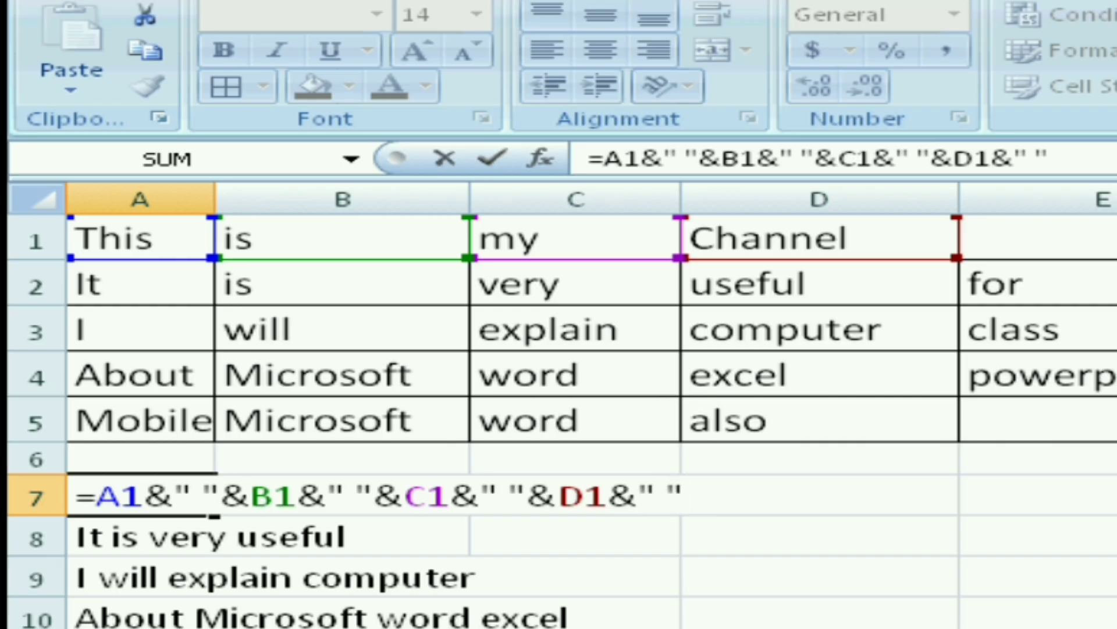
type("&")
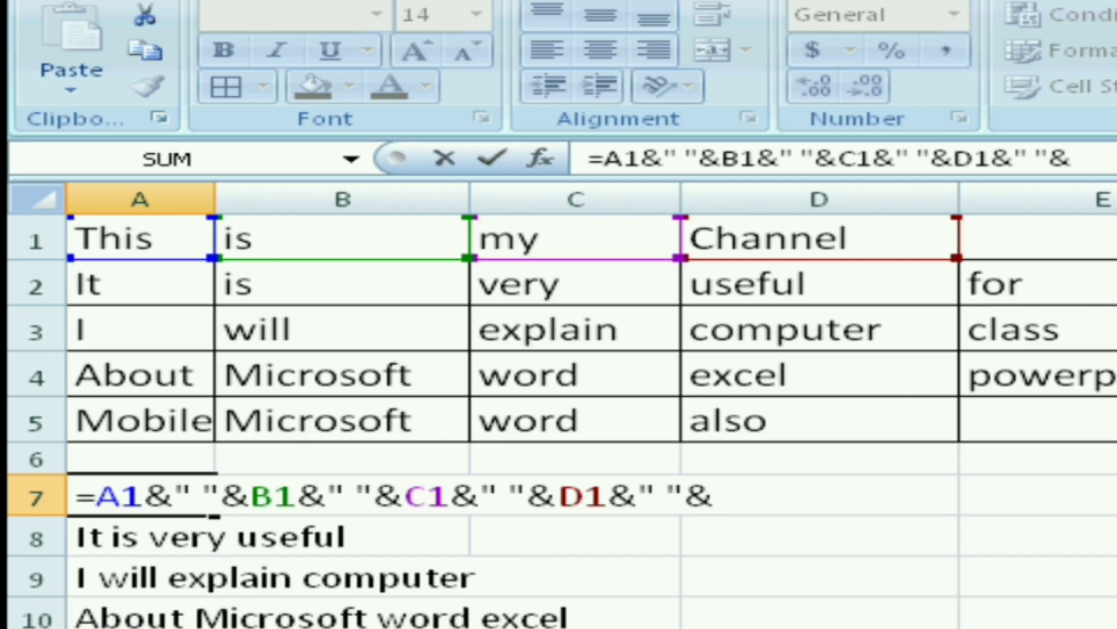
type("e")
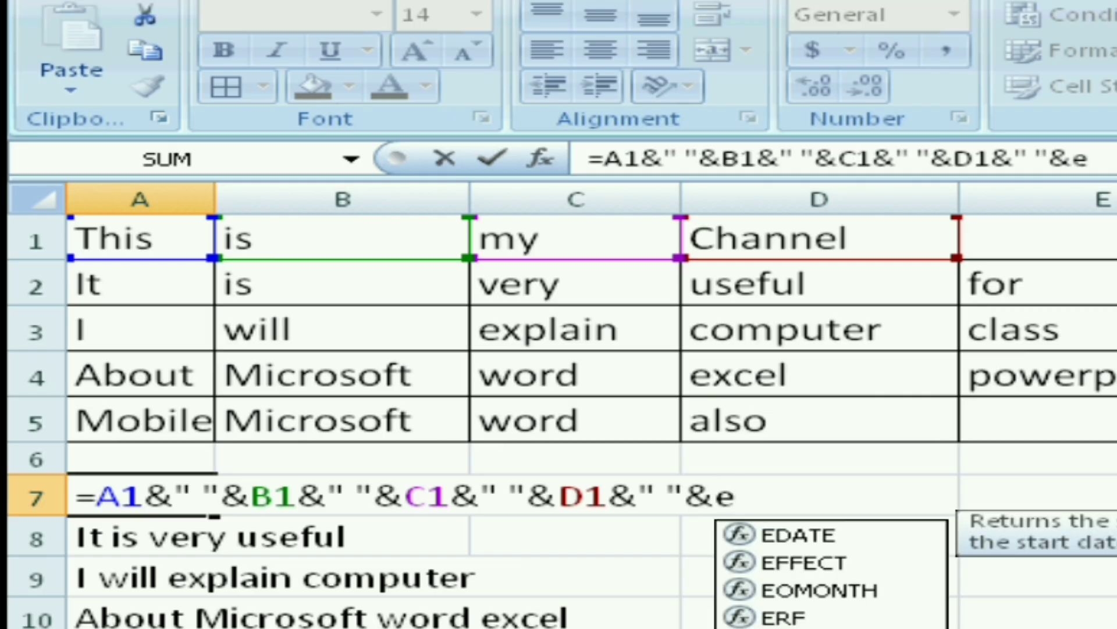
type("1&")
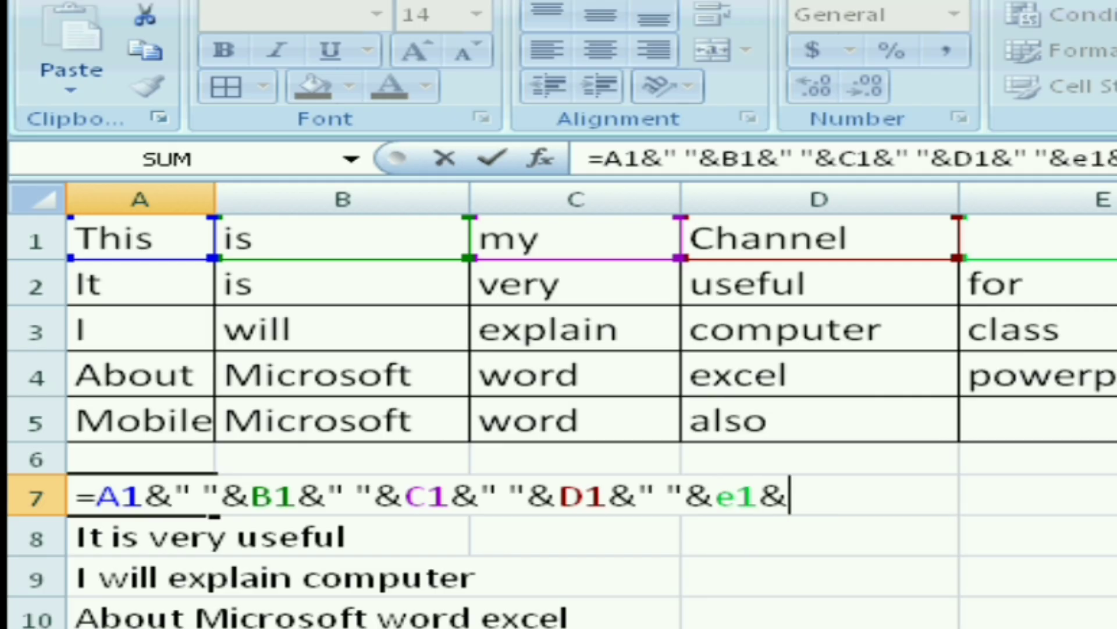
type("\" \"")
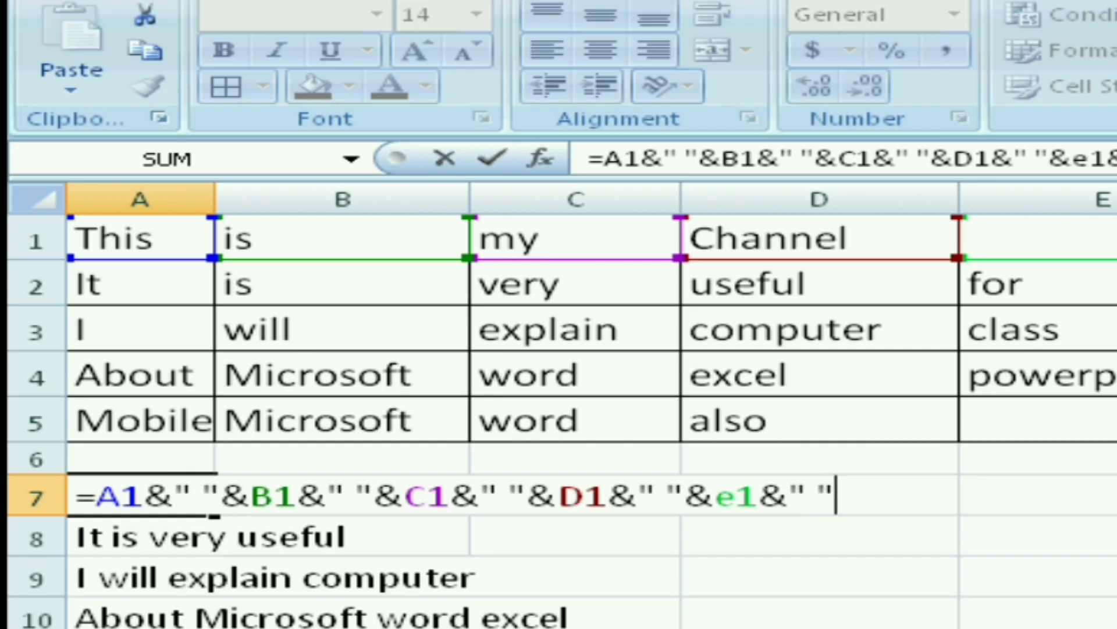
type("&f1")
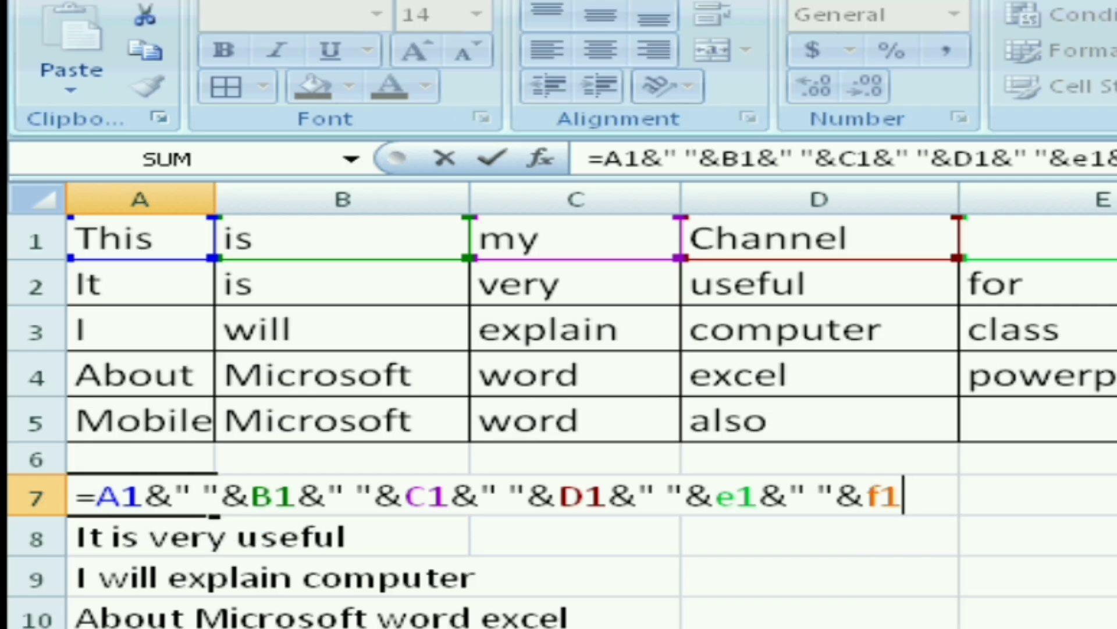
key("Return")
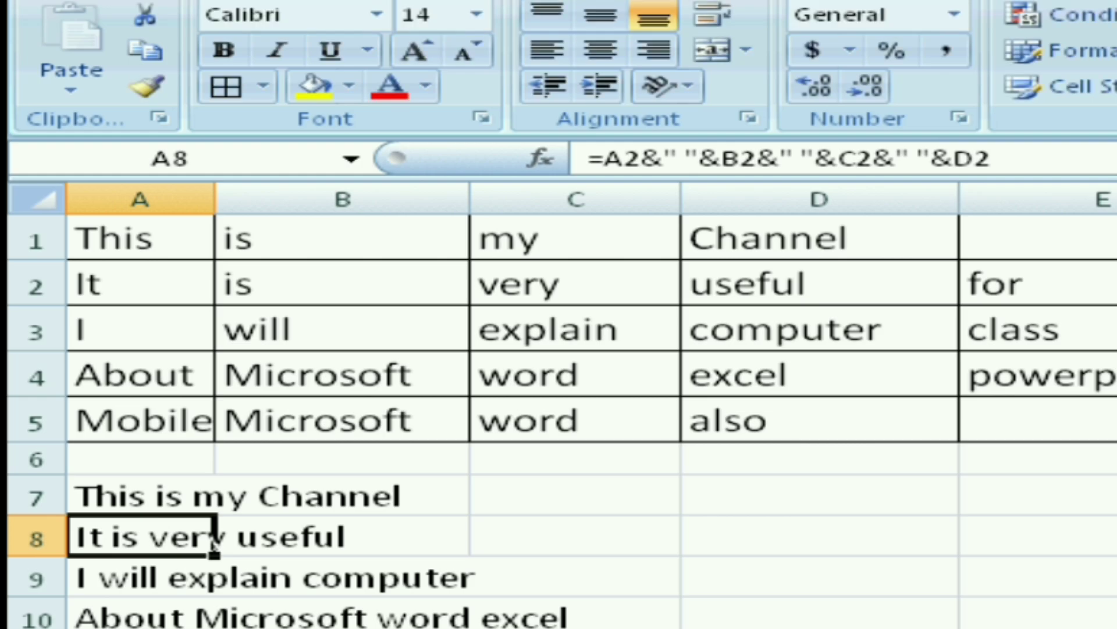
left_click(111, 394)
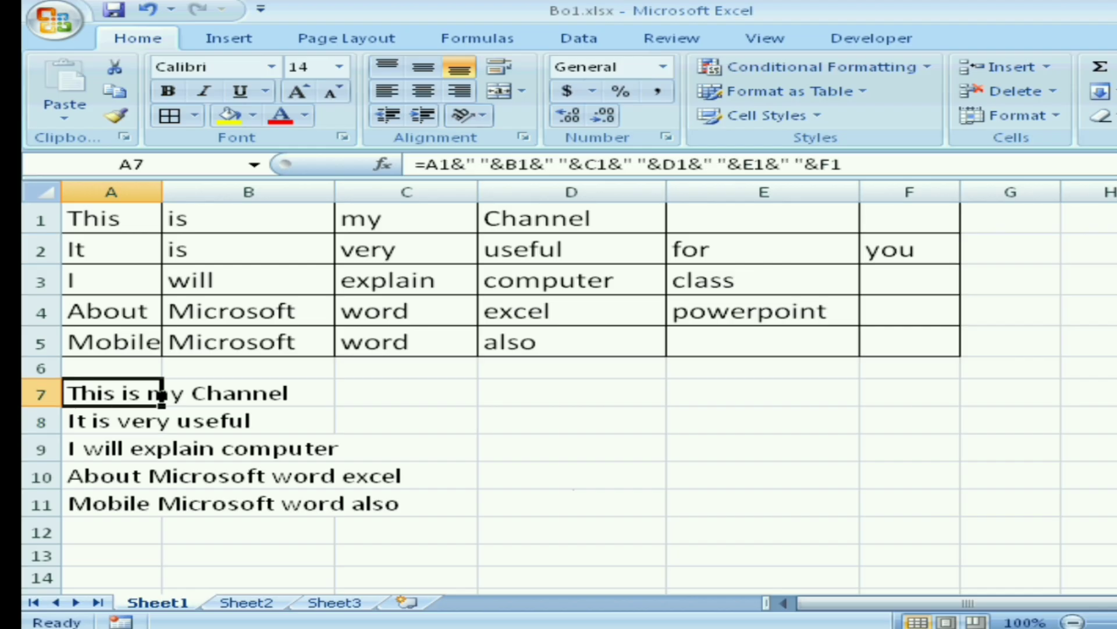
Compare the extended formula in cell A7 with the shorter formula in cell A8
left_click(161, 423)
left_click(162, 396)
left_click(161, 422)
left_click(162, 396)
left_click(161, 423)
left_click(161, 396)
left_click(161, 424)
left_click(161, 396)
left_click(161, 424)
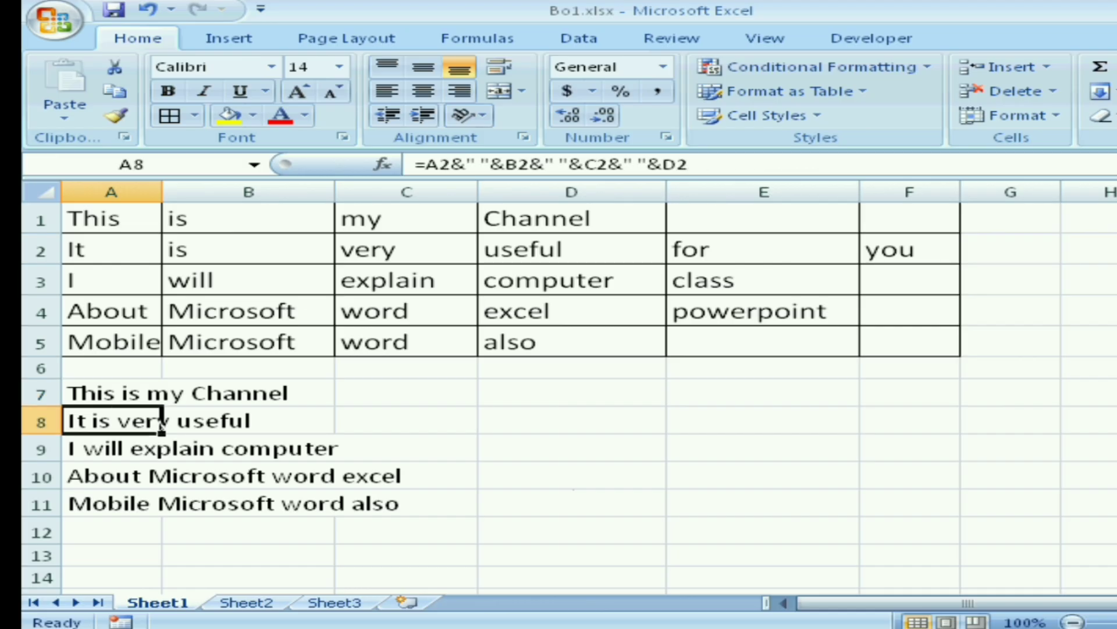
left_click(161, 396)
left_click(161, 423)
left_click(161, 396)
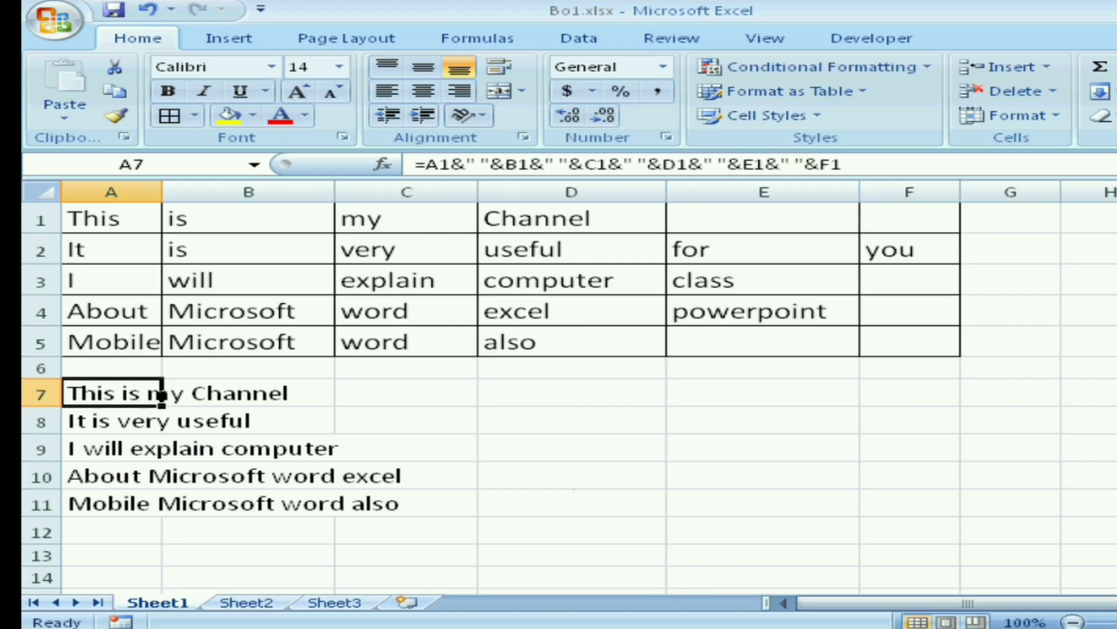
Fill the extended joining formula from cell A7 down through cell A11
left_click_drag(161, 399, 162, 515)
left_click(763, 504)
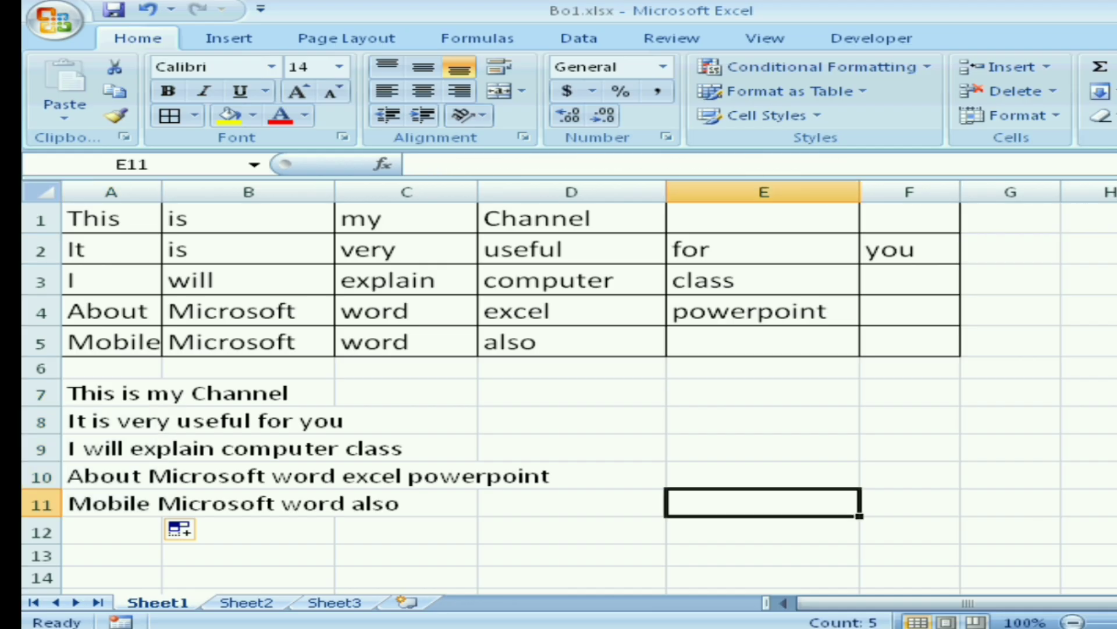
Move the joined sentences from below the table to column H, starting at cell H1
key("ctrl+c")
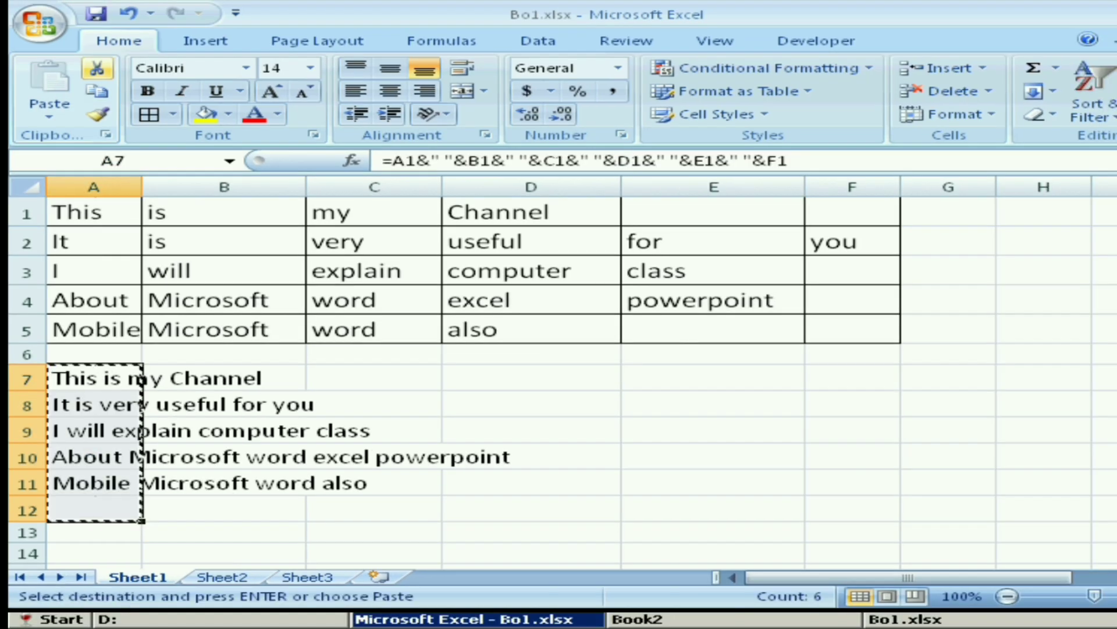
left_click(1044, 240)
left_click(1044, 212)
key("ctrl+v")
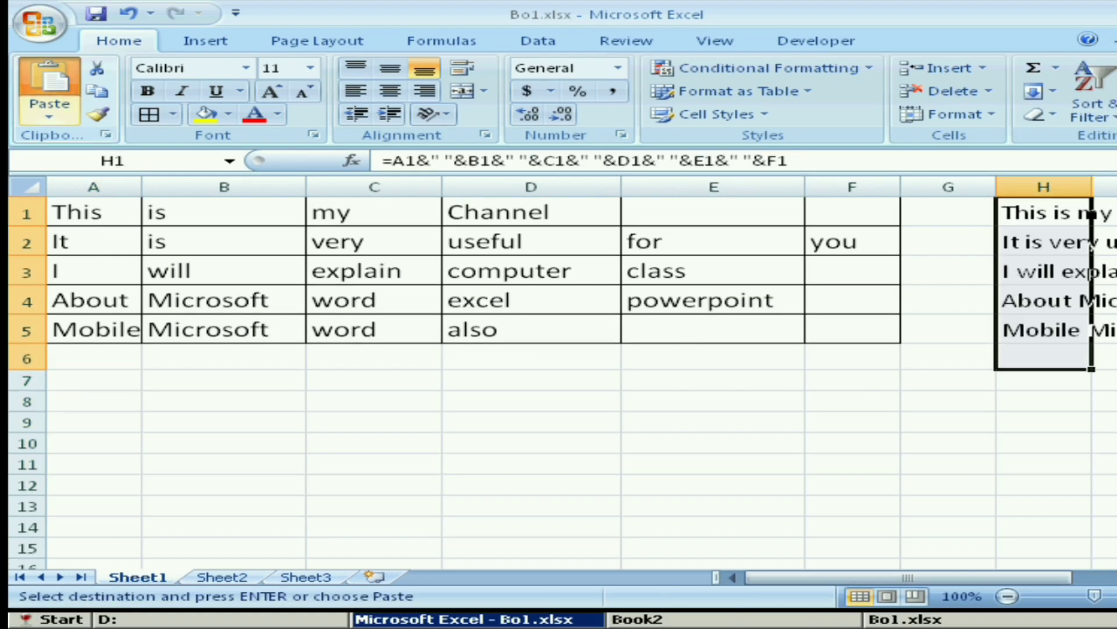
Widen column H to fit the full joined sentences
left_click(1116, 577)
left_click(1116, 577)
left_click(1116, 565)
left_click(1116, 578)
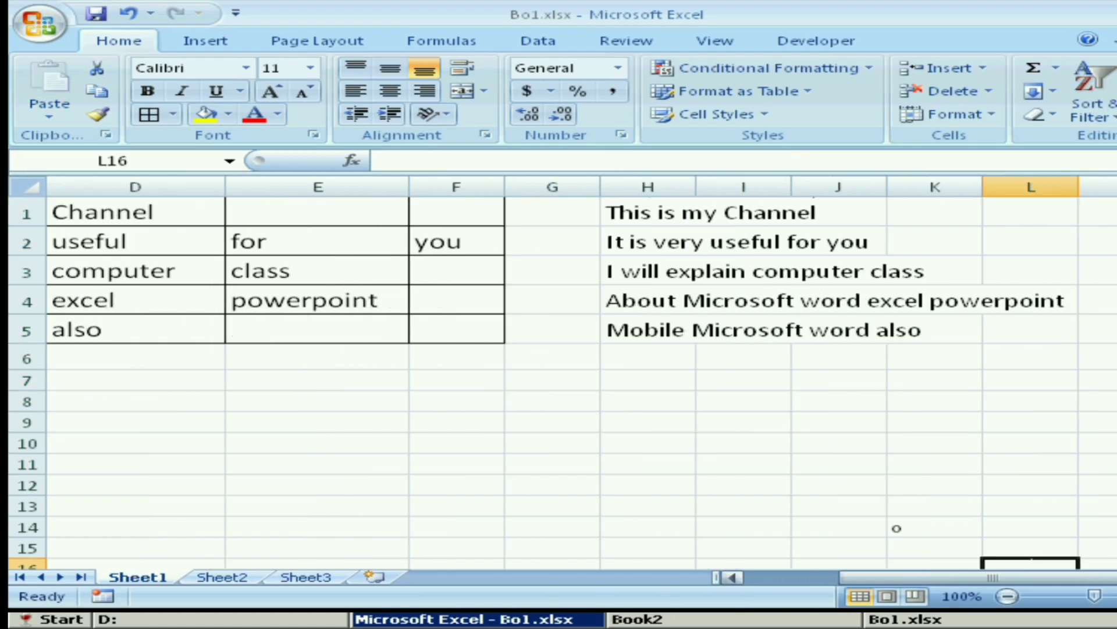
left_click(649, 212)
left_click_drag(696, 187, 1080, 187)
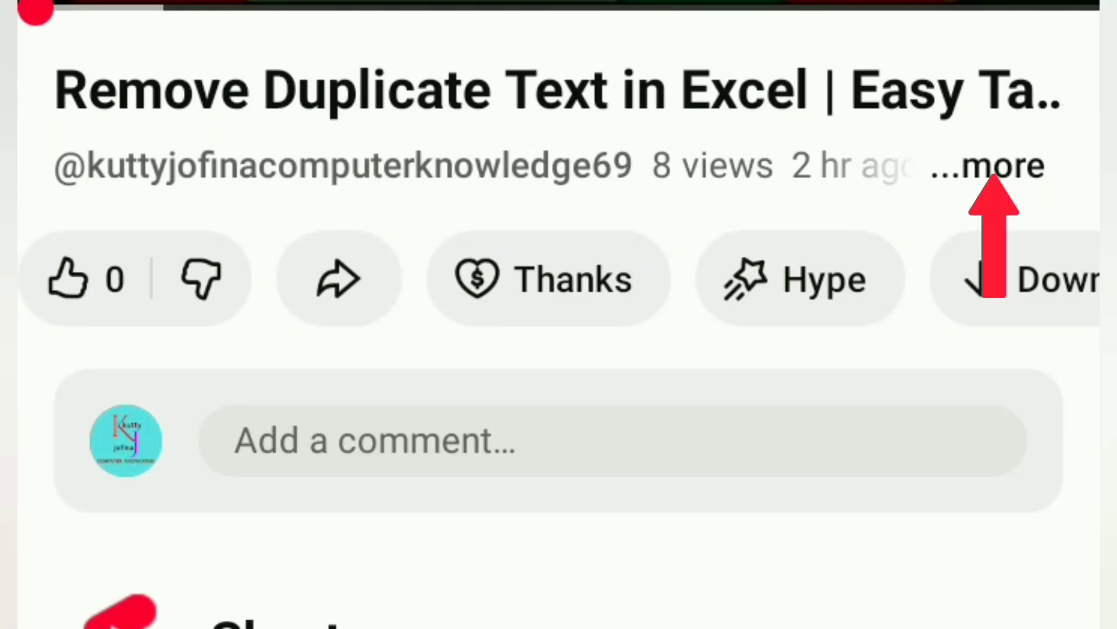
Switch to YouTube, expand the full description of the Remove Duplicate Text in Excel video, and examine its related video links
left_click(988, 167)
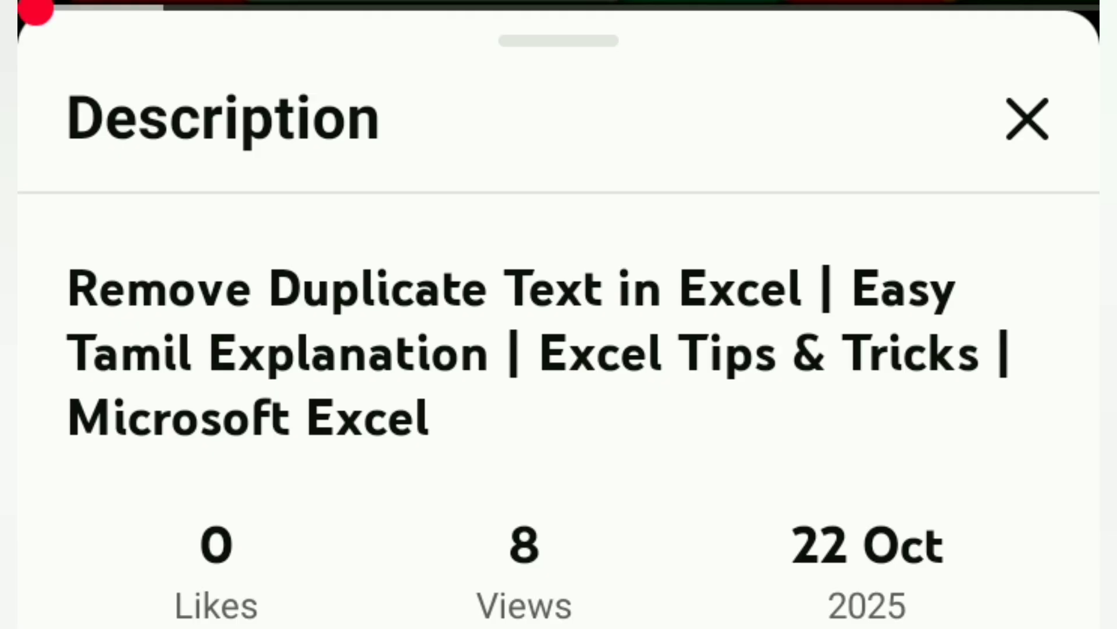
scroll(559, 407, "down", 5)
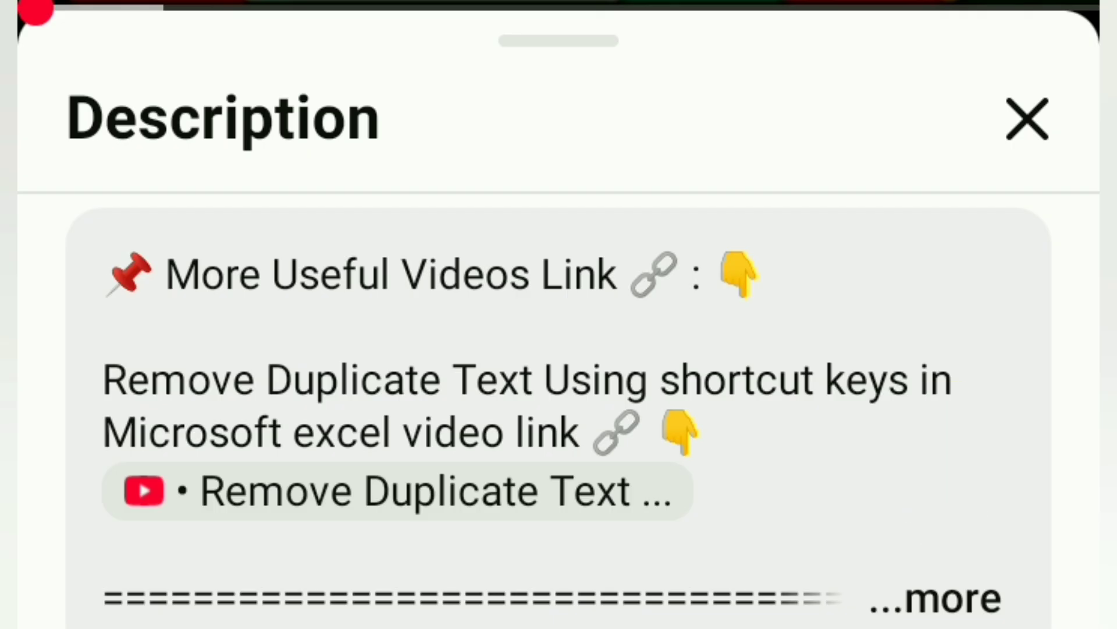
left_click(936, 599)
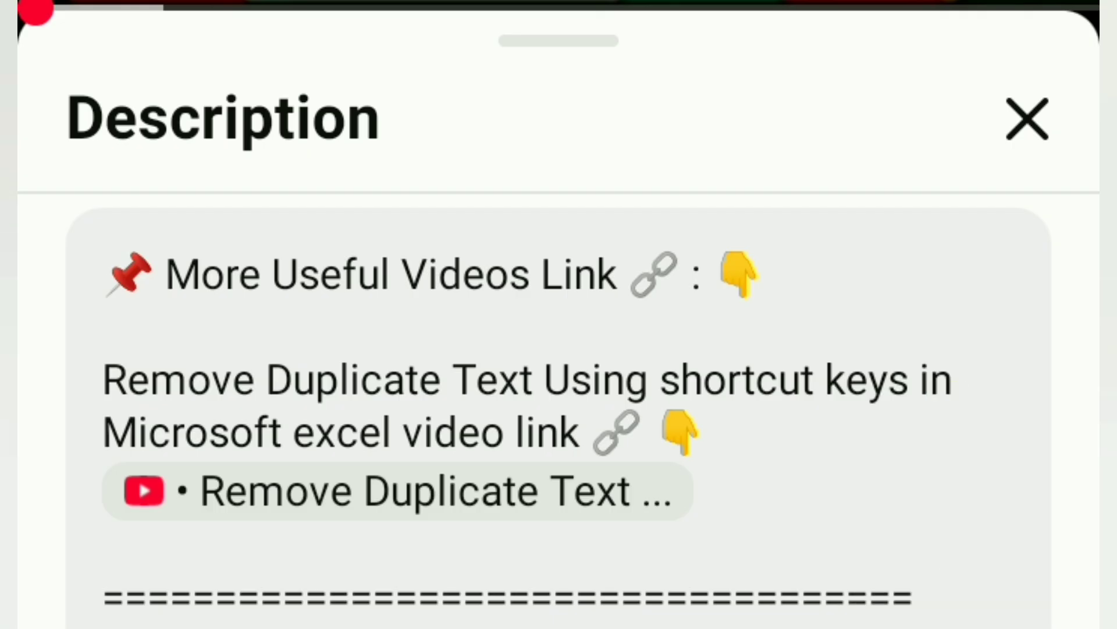
scroll(559, 408, "down", 10)
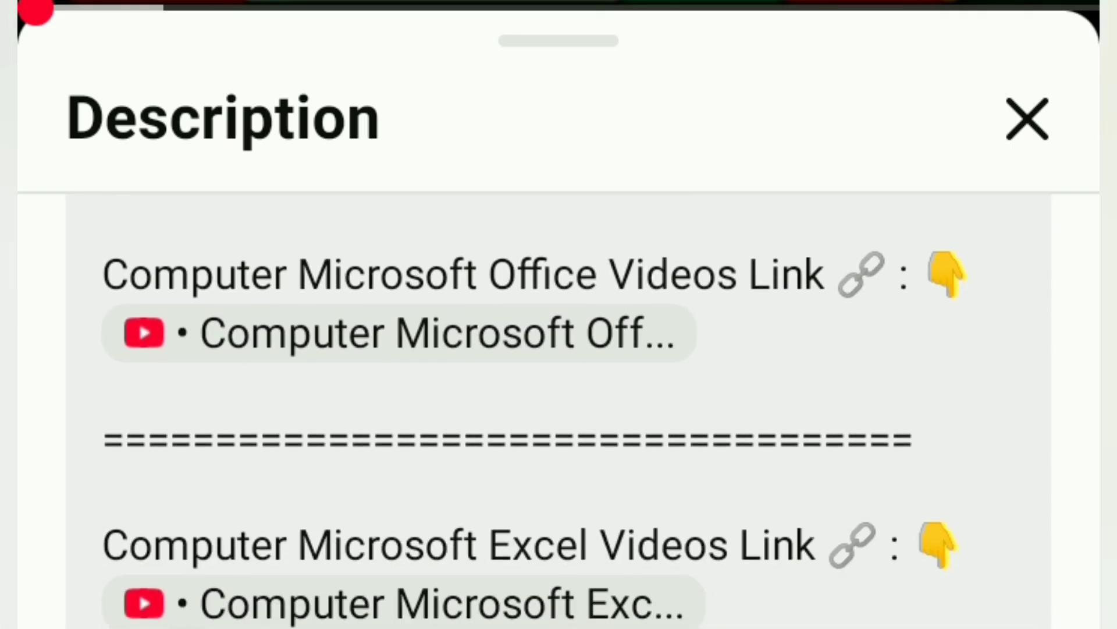
scroll(559, 407, "down", 2)
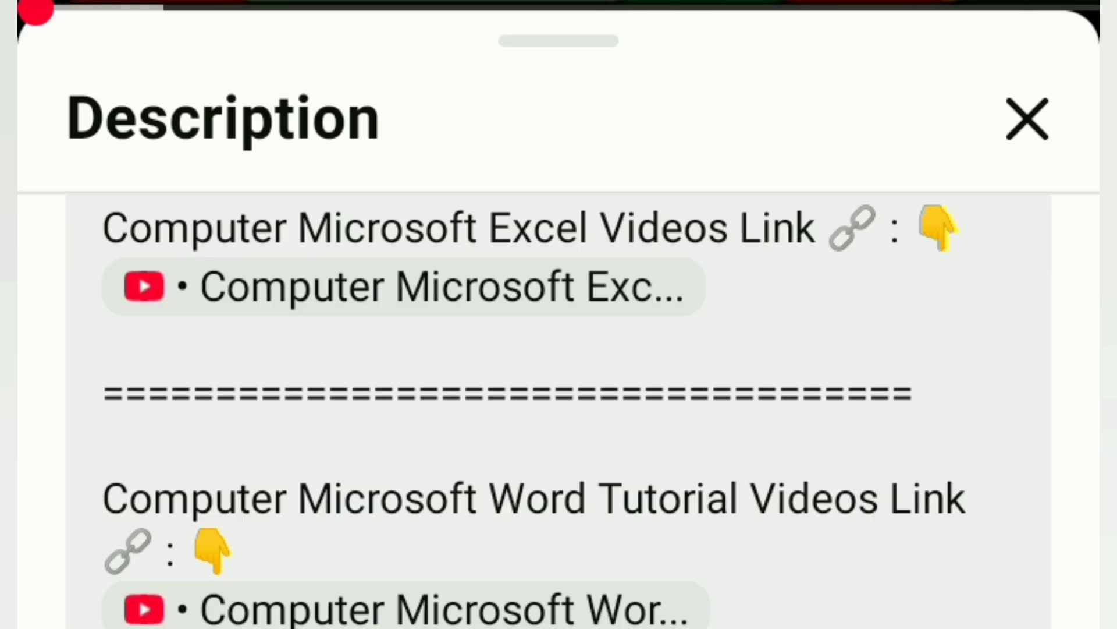
scroll(559, 407, "up", 8)
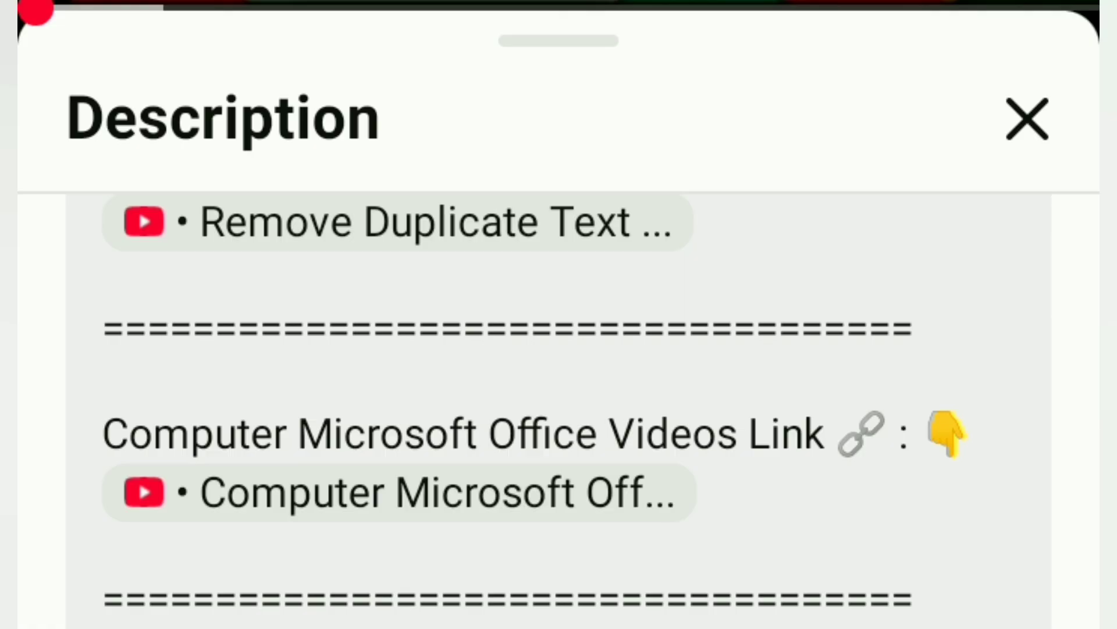
scroll(558, 407, "down", 15)
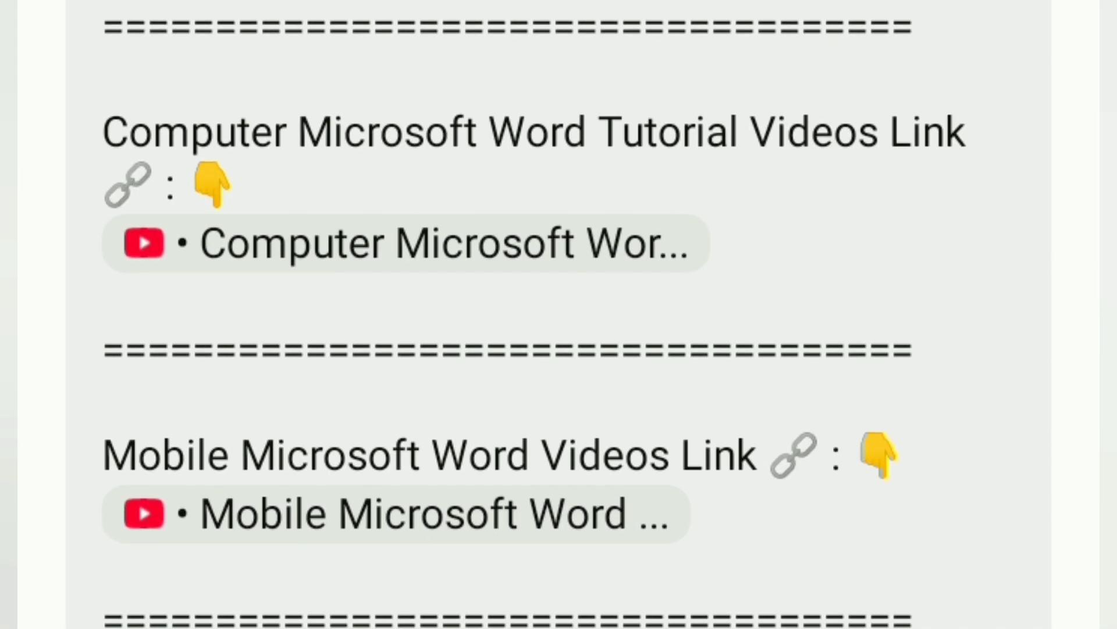
scroll(558, 314, "up", 3)
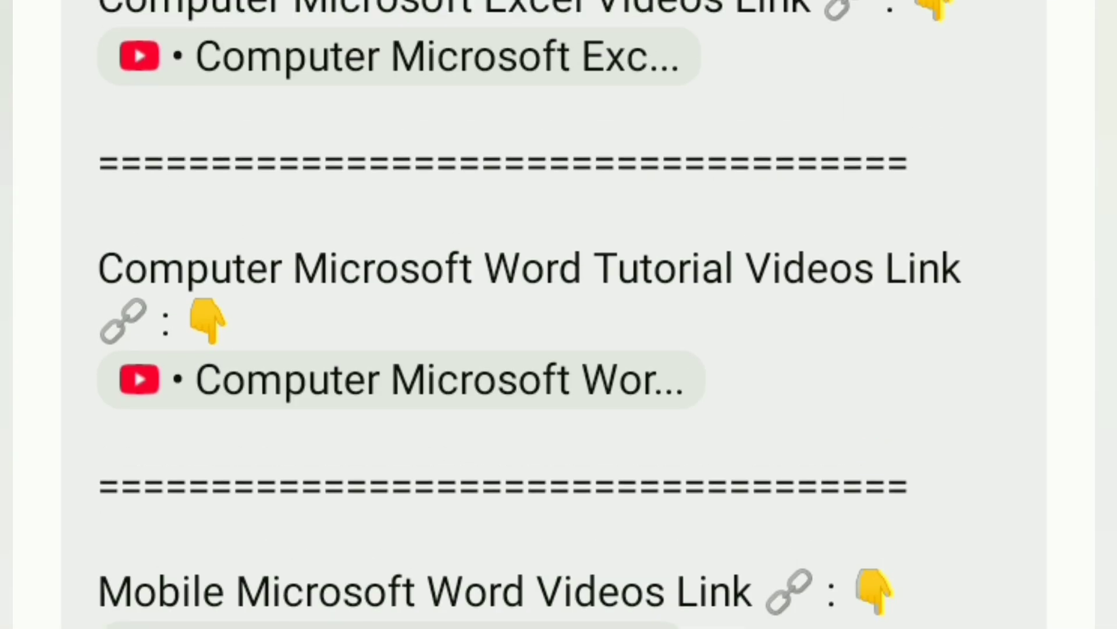
scroll(559, 314, "up", 2)
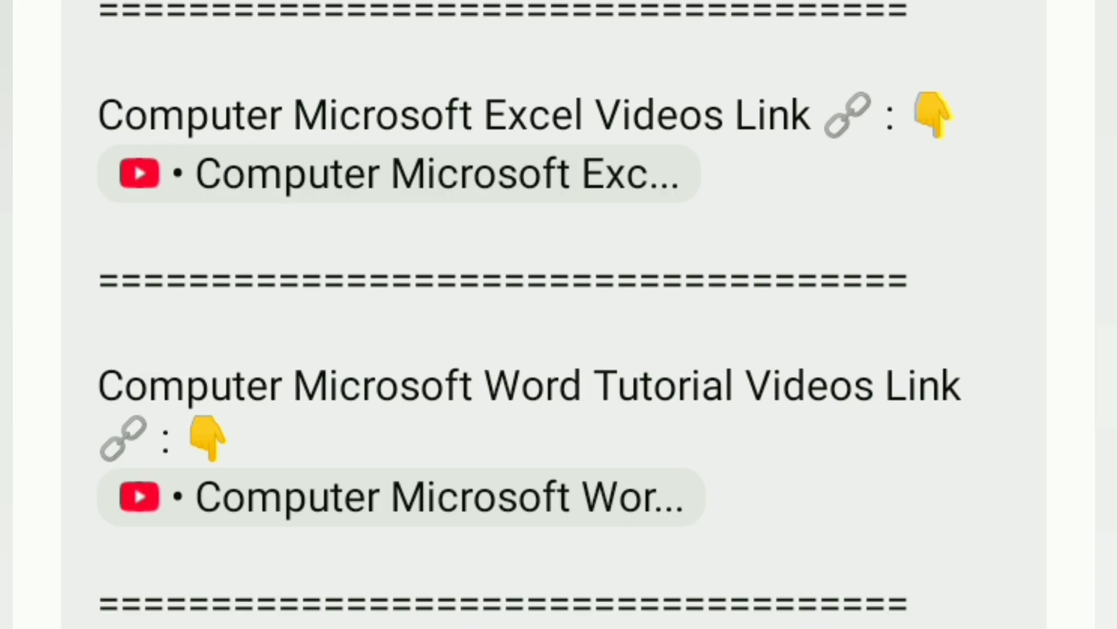
scroll(559, 407, "down", 8)
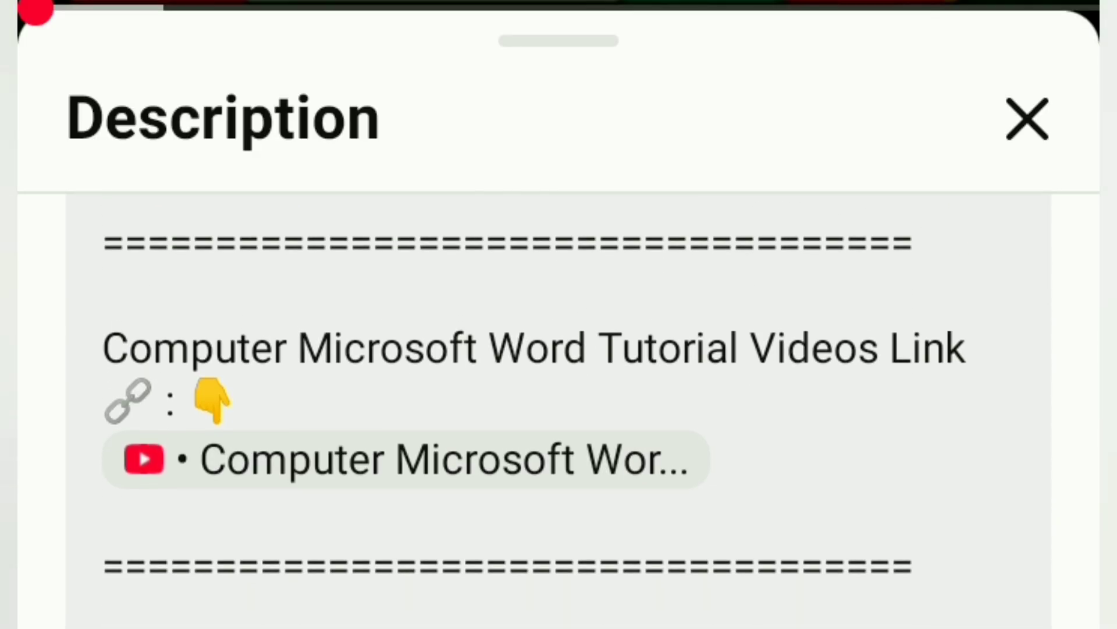
scroll(559, 407, "up", 3)
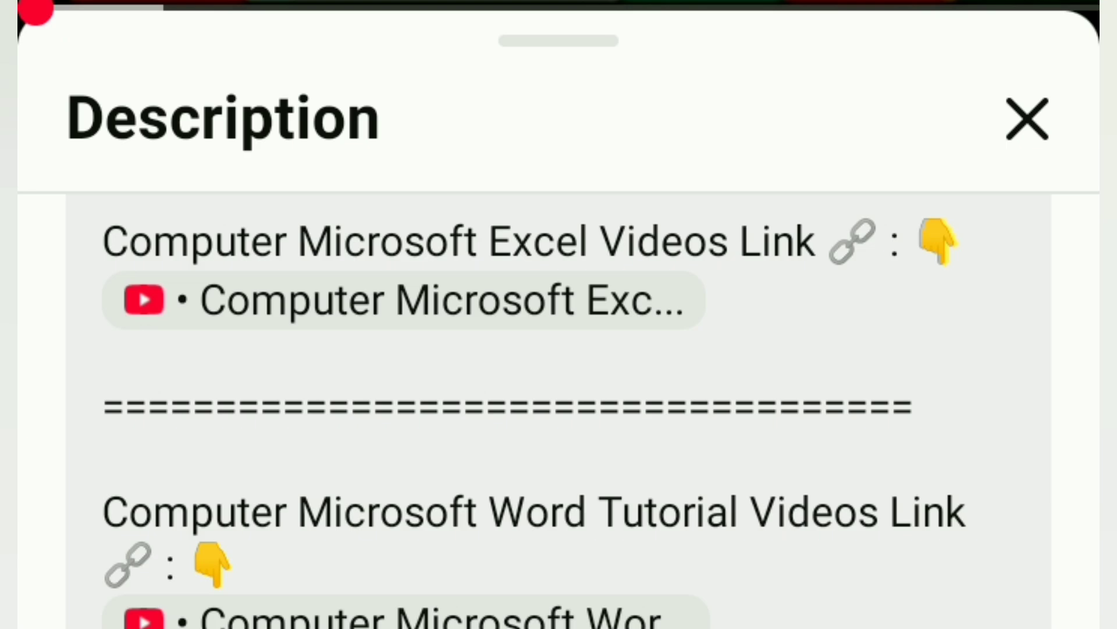
scroll(559, 408, "up", 2)
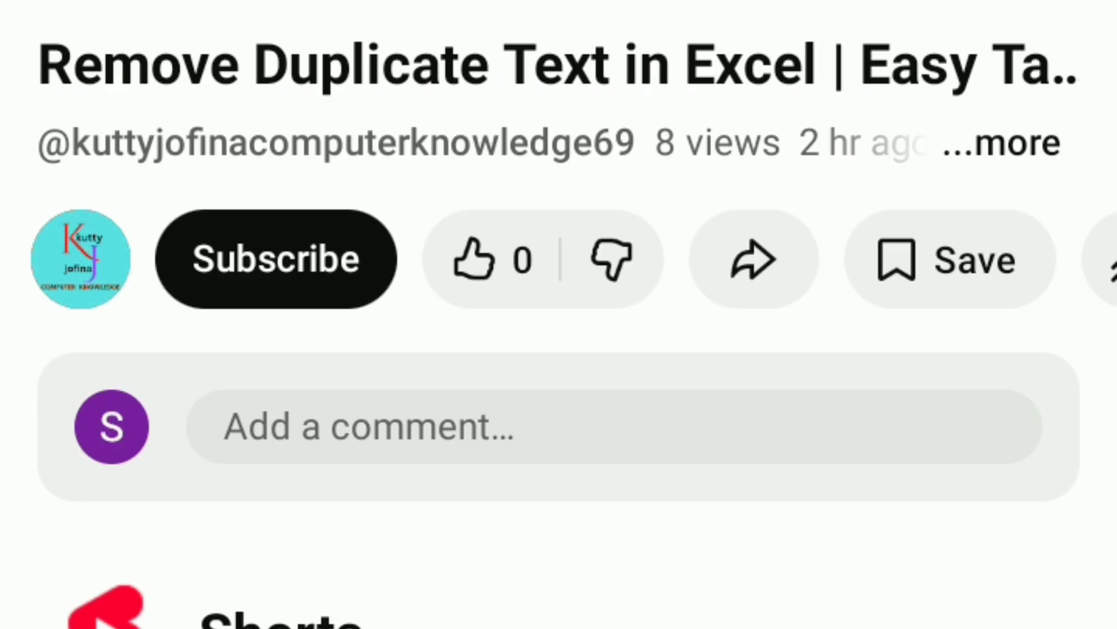
Like the Remove Duplicate Text in Excel video and subscribe to its channel
left_click(475, 258)
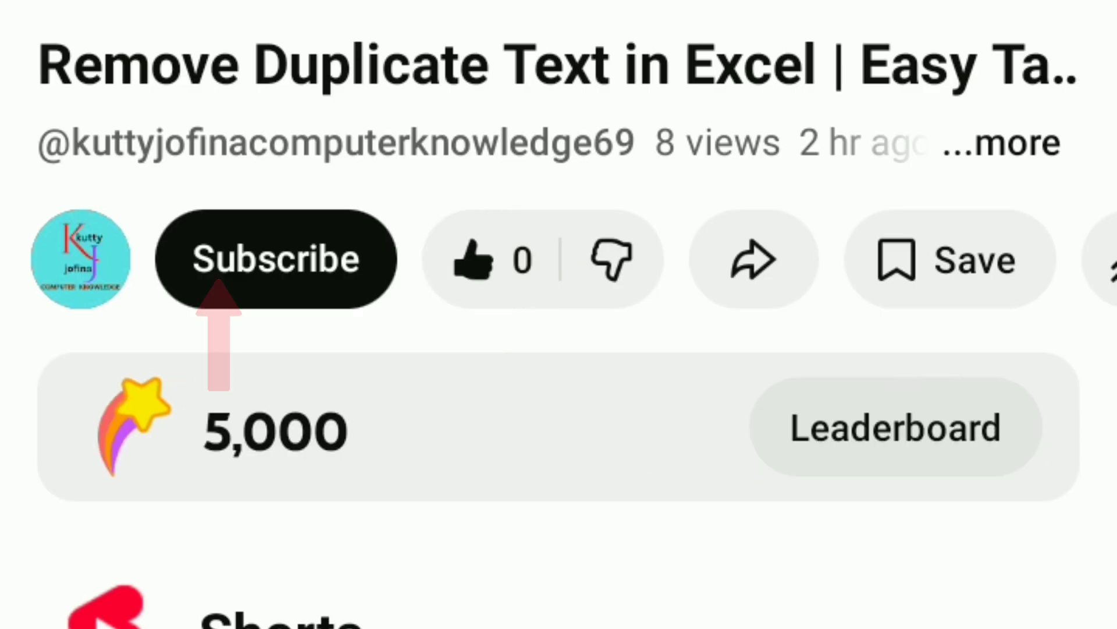
left_click(276, 259)
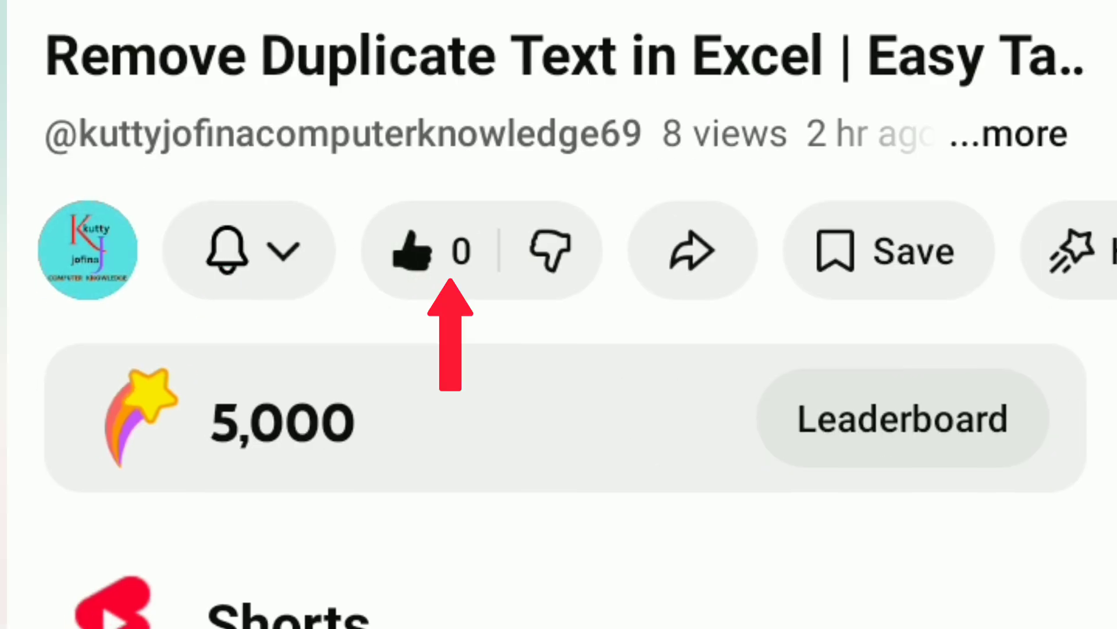
Open the channel's notification options and the video's sharing options
left_click(227, 250)
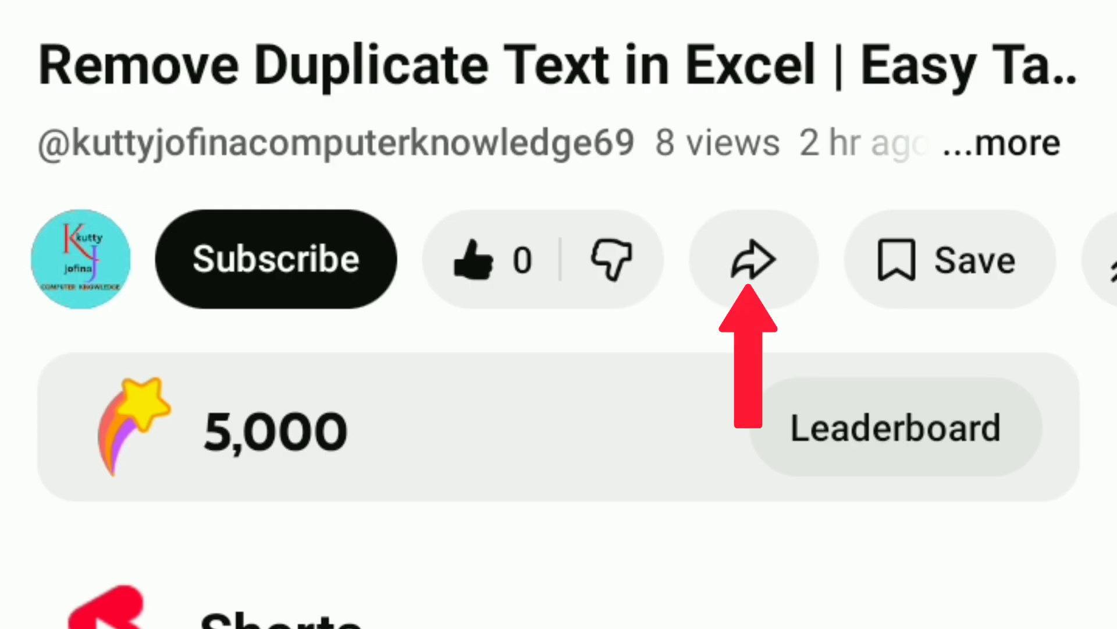
left_click(753, 259)
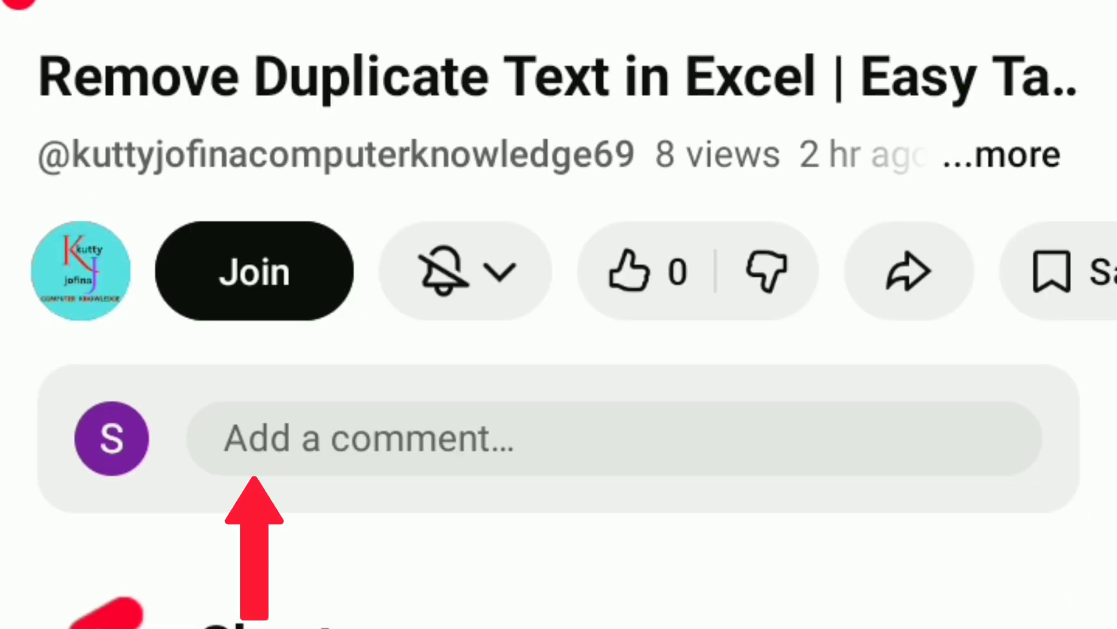
Post the comment "Very useful" on the video
left_click(254, 439)
type("Very ")
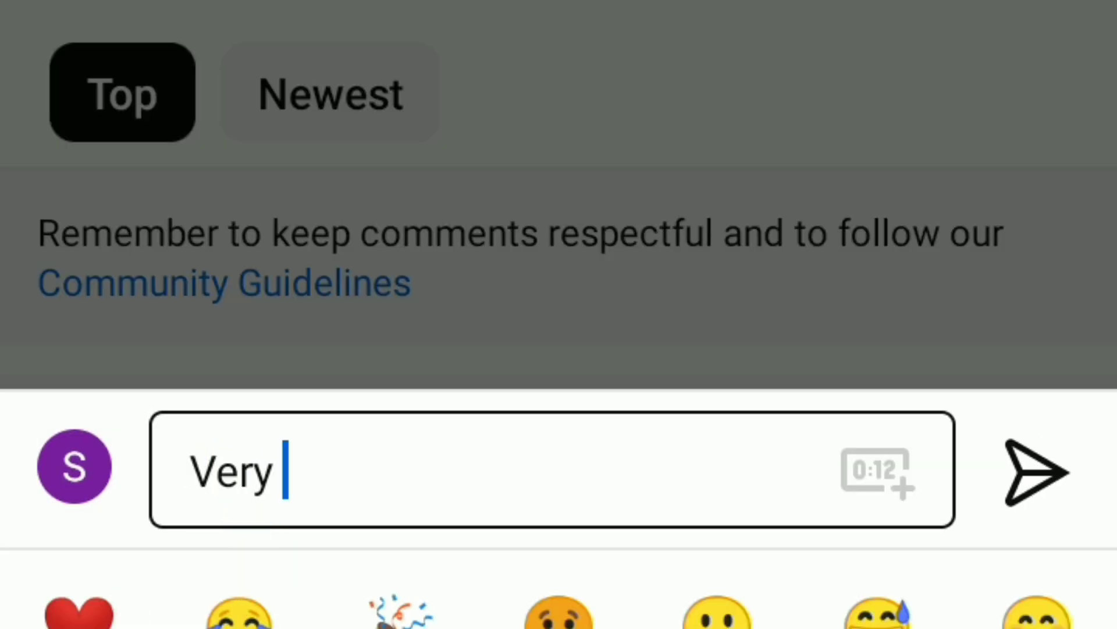
type("useful")
key("BackSpace")
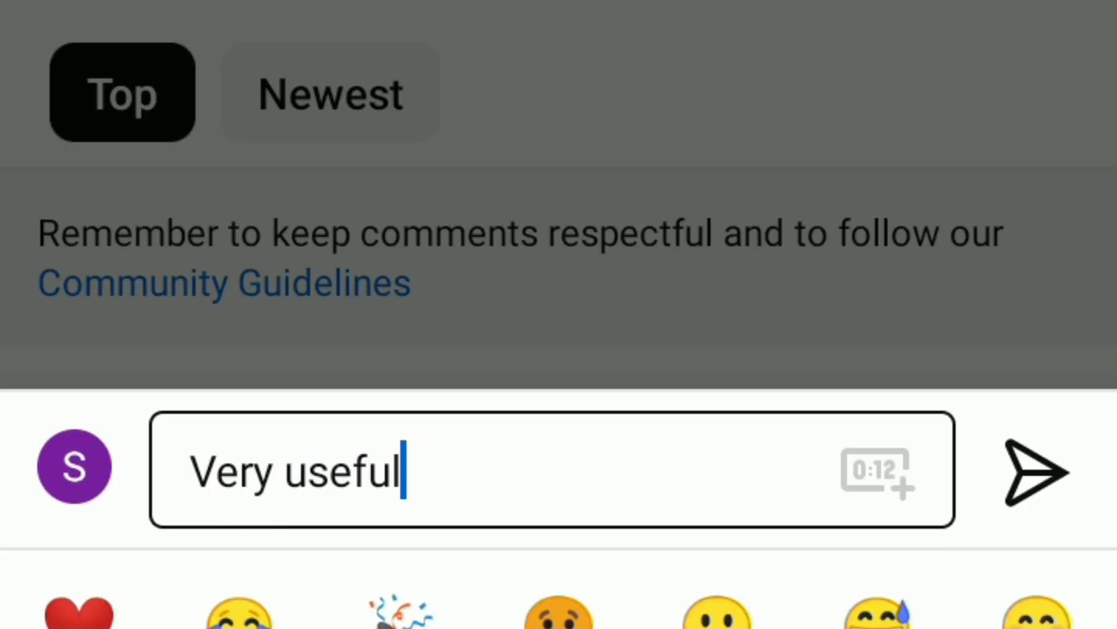
left_click(1038, 472)
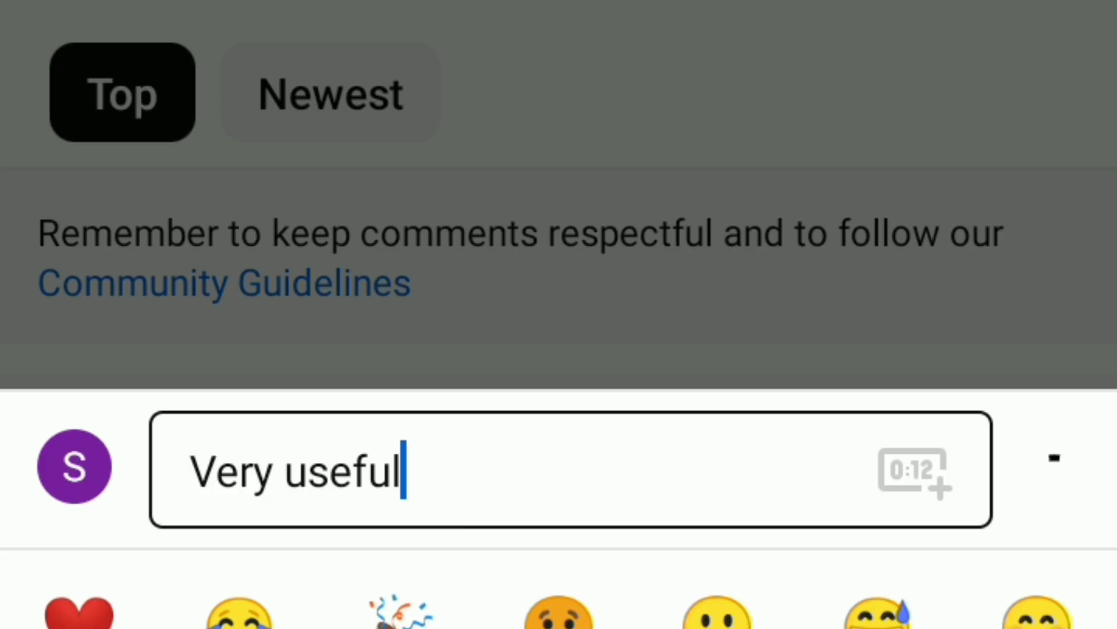